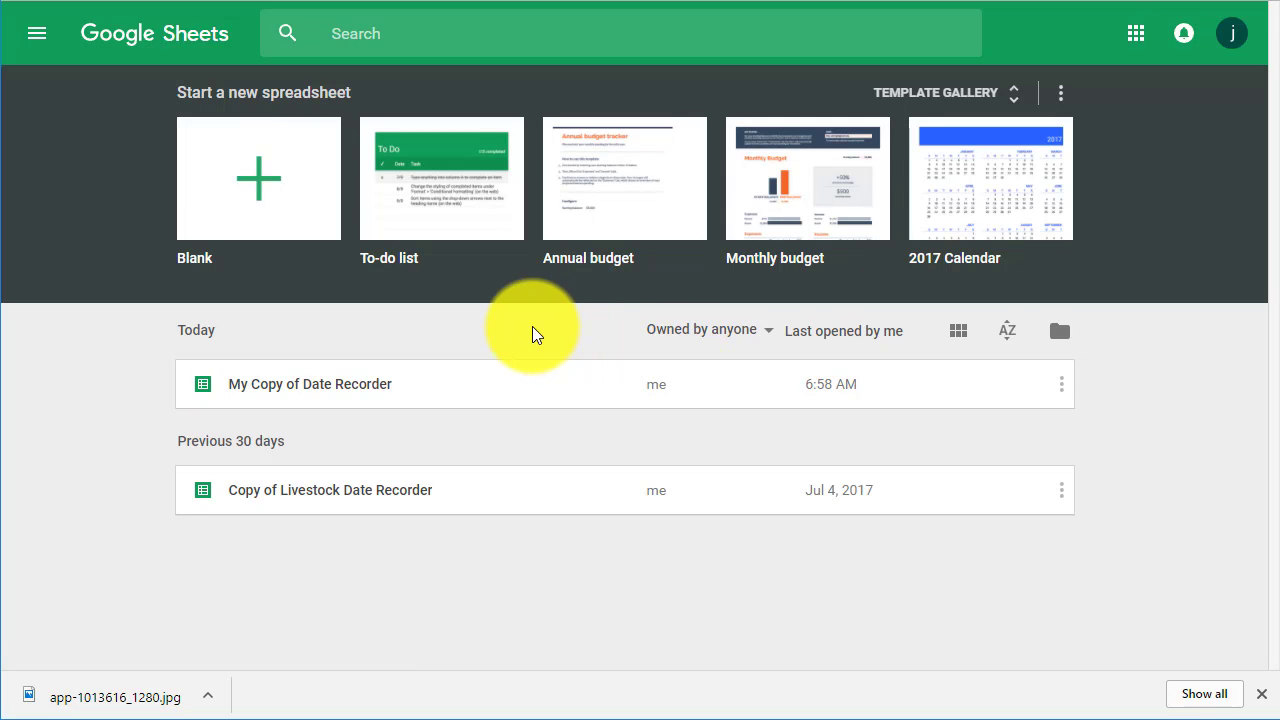
Step: Open the My Copy of Date Recorder spreadsheet and search the available add-ons for "event o matic"
click(357, 394)
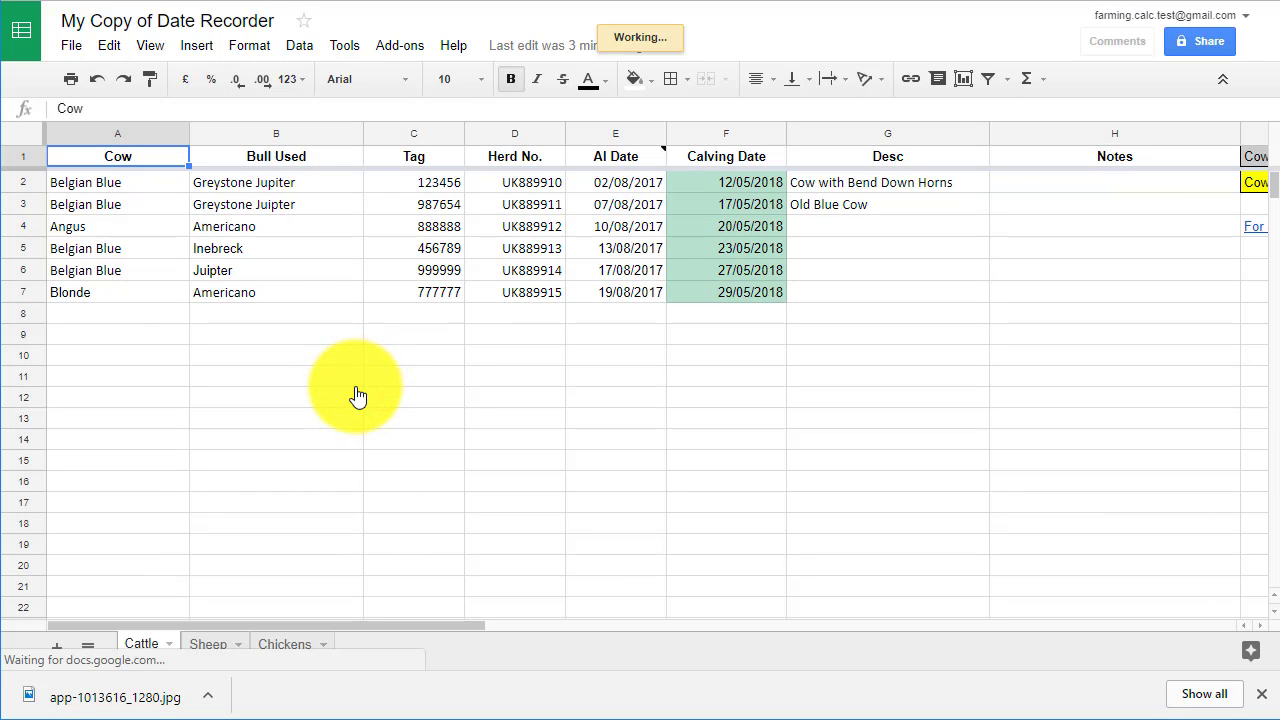
click(388, 53)
click(392, 81)
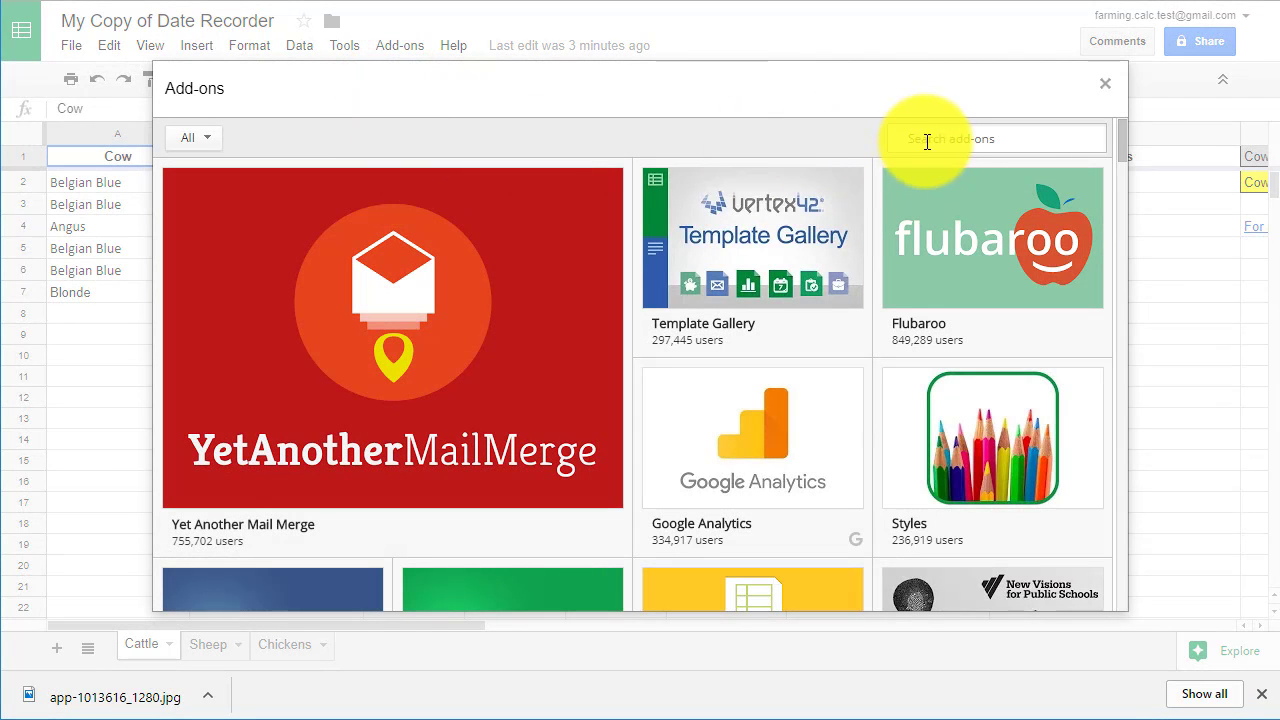
click(921, 136)
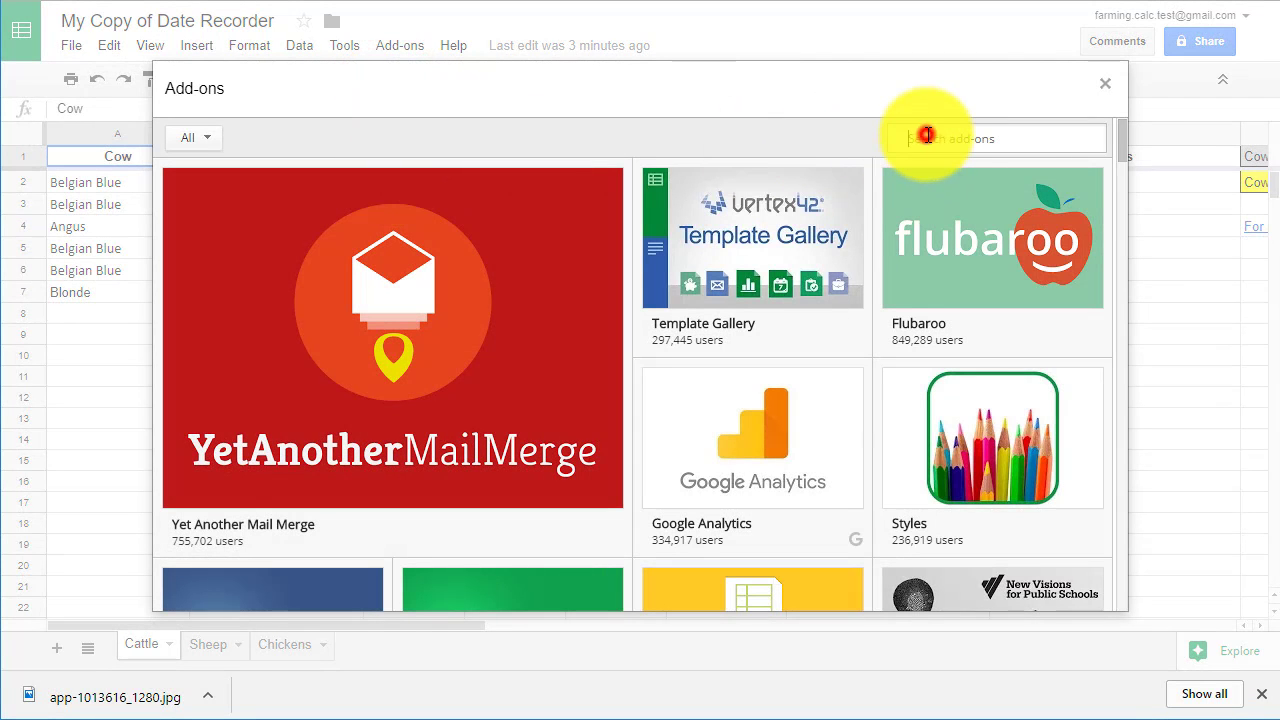
text(event o matic)
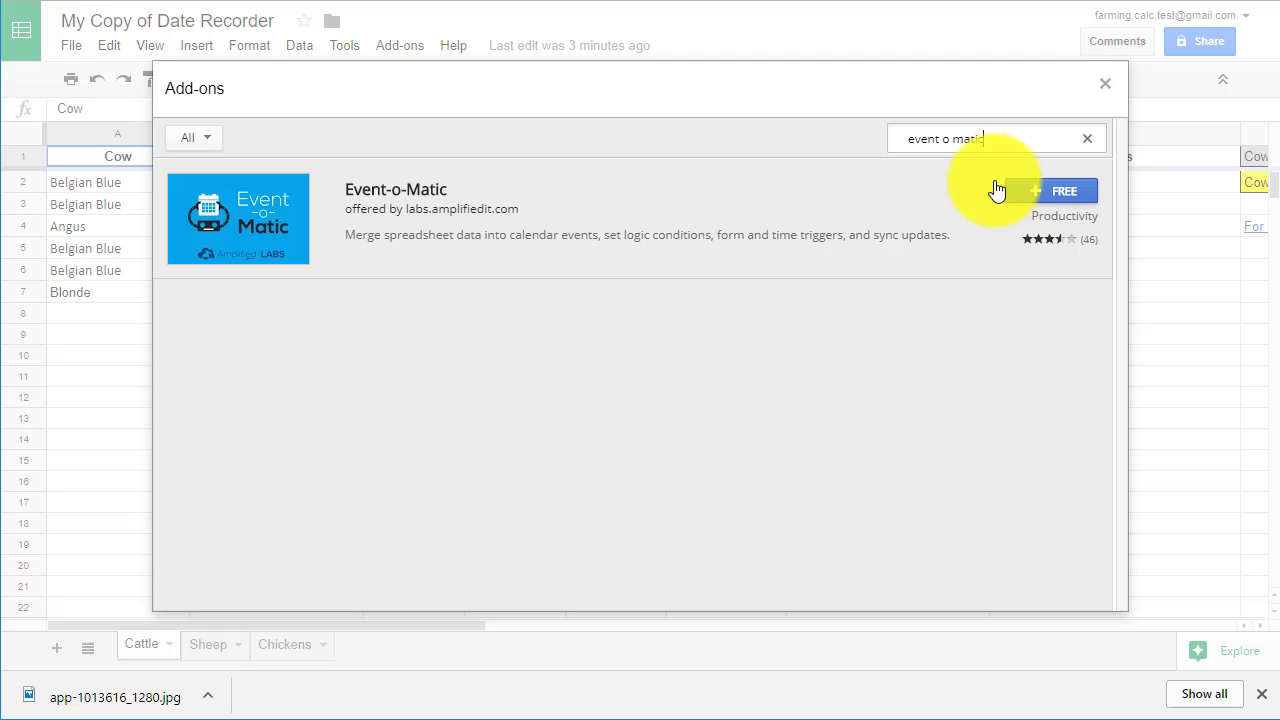
Step: Install the free Event-o-Matic add-on with the existing Google account and allow all its requested permissions
click(1026, 196)
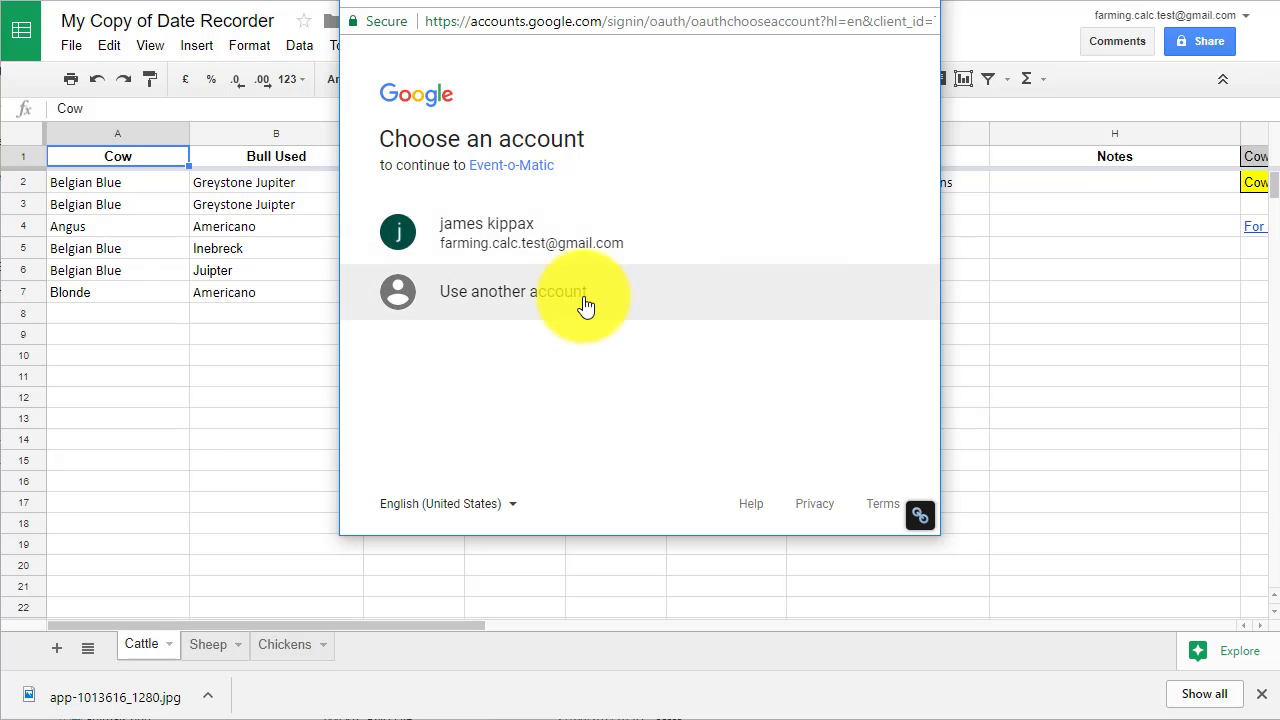
click(540, 247)
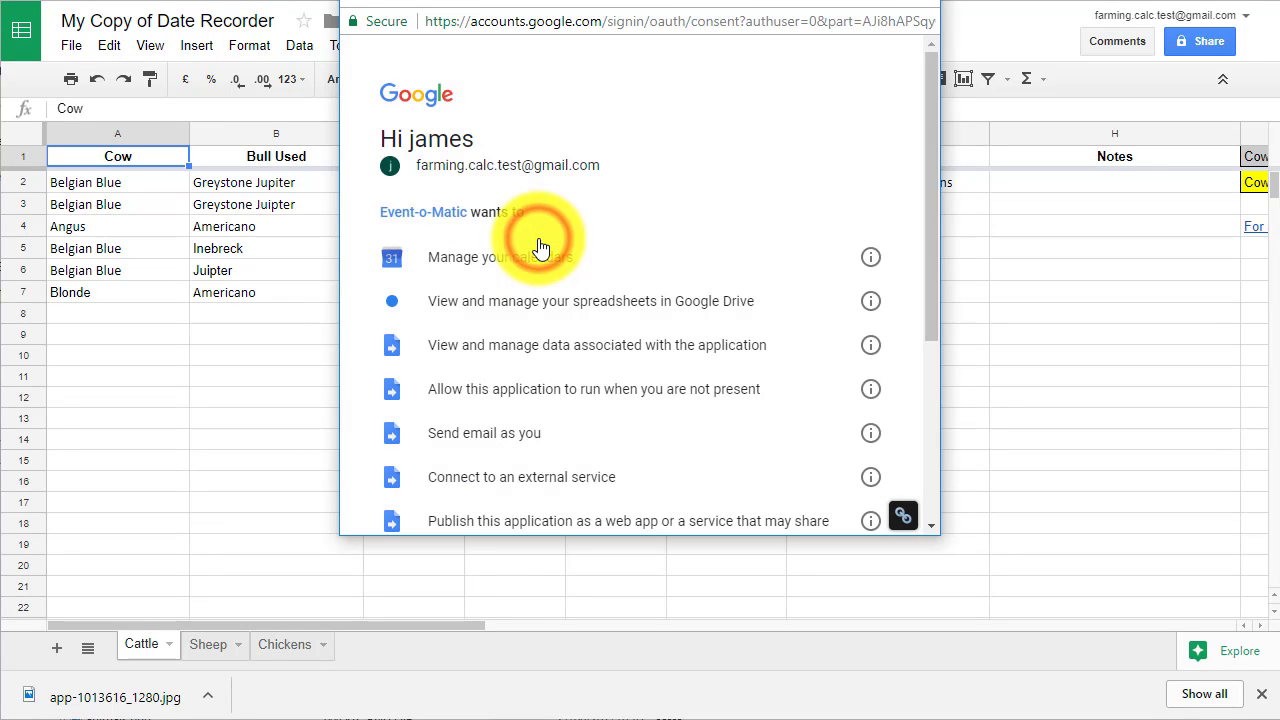
drag(932, 180, 920, 300)
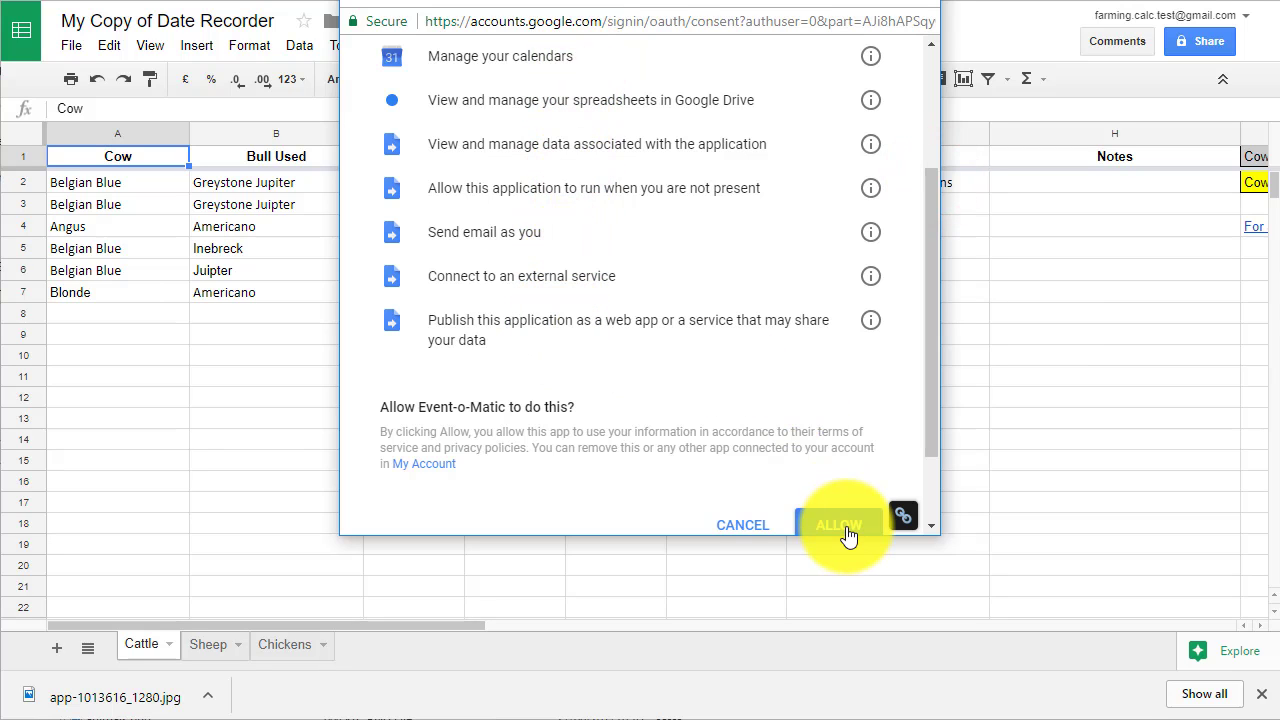
drag(930, 426, 930, 470)
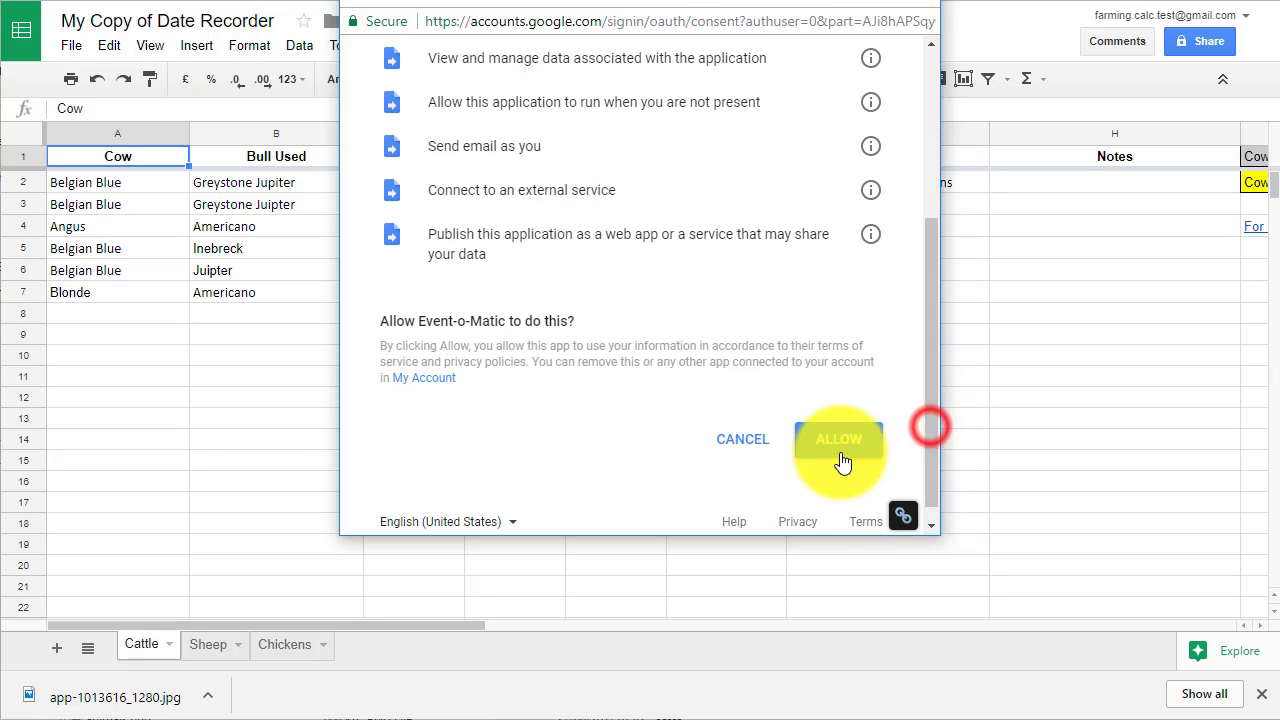
click(839, 440)
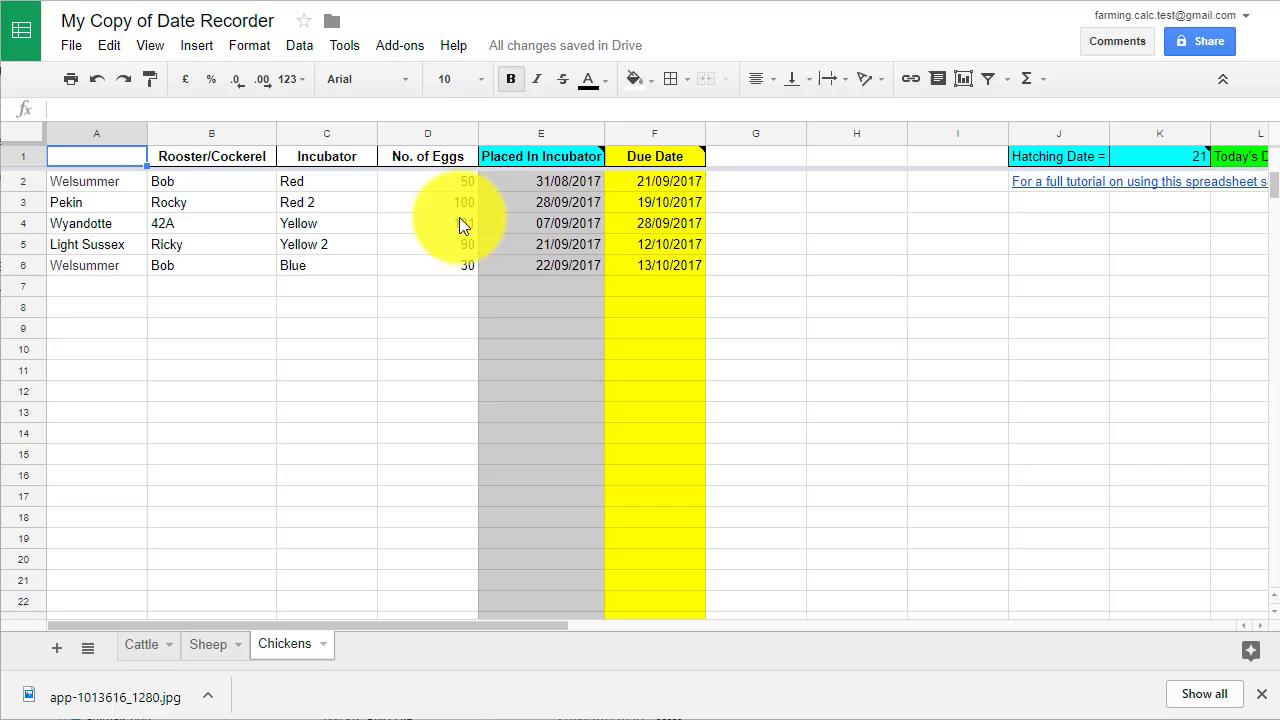
Step: Start the Event-o-Matic setup with Advanced Mode enabled
click(404, 45)
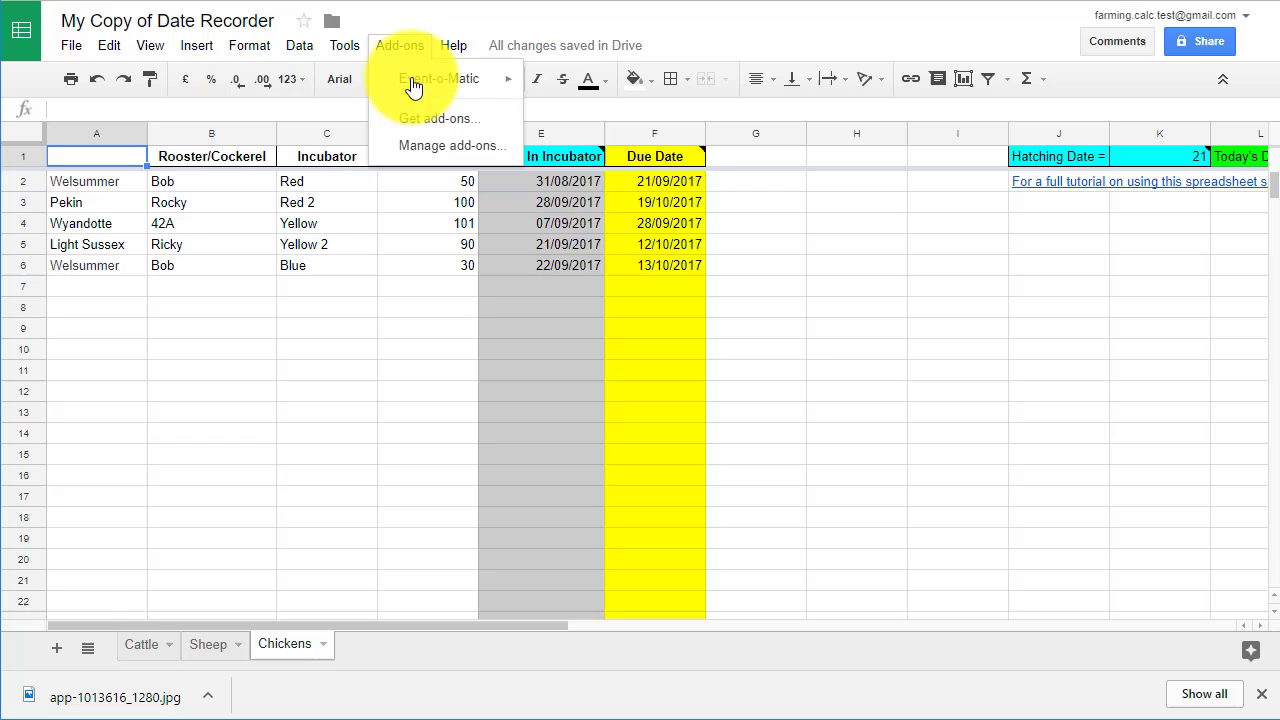
mouse_move(414, 87)
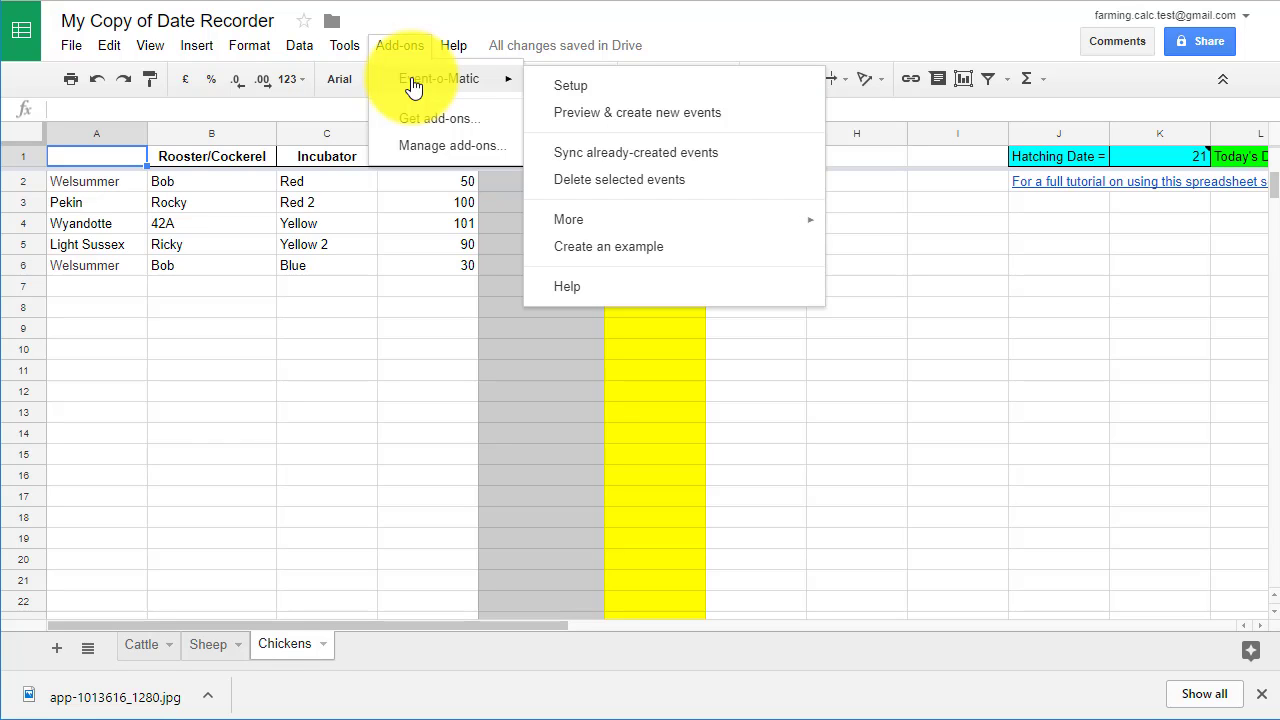
click(570, 87)
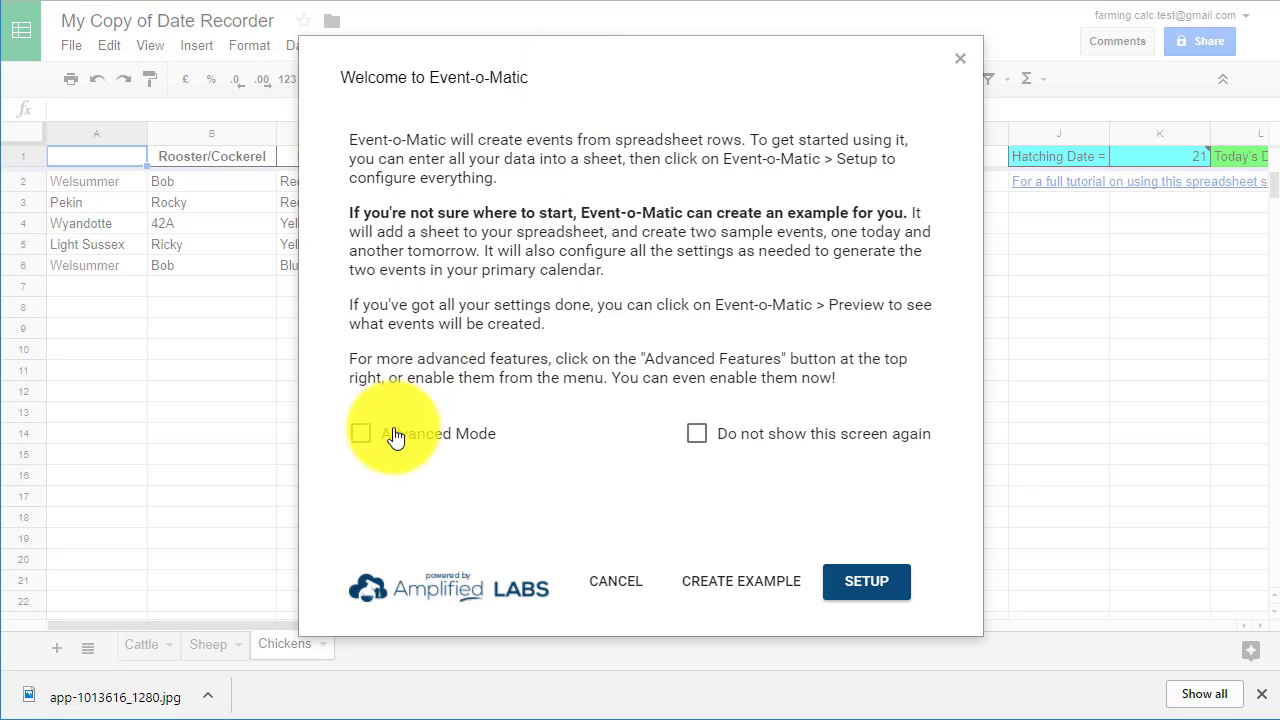
click(362, 433)
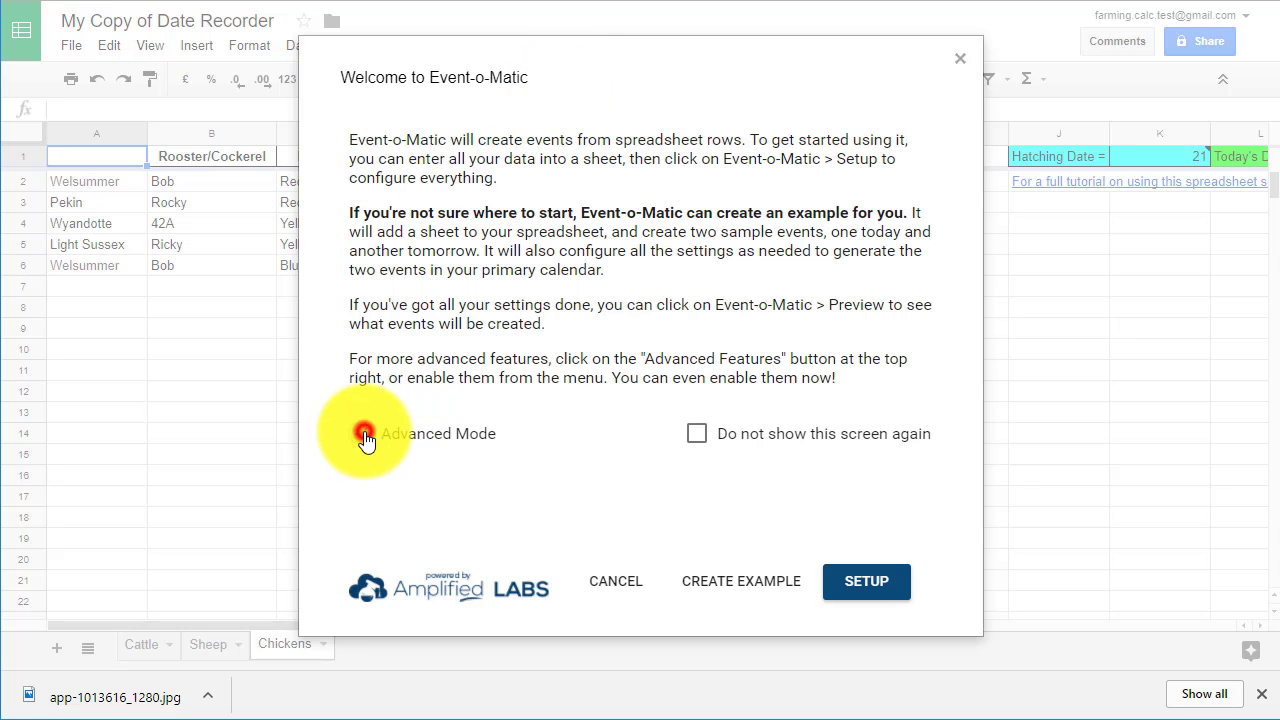
click(872, 585)
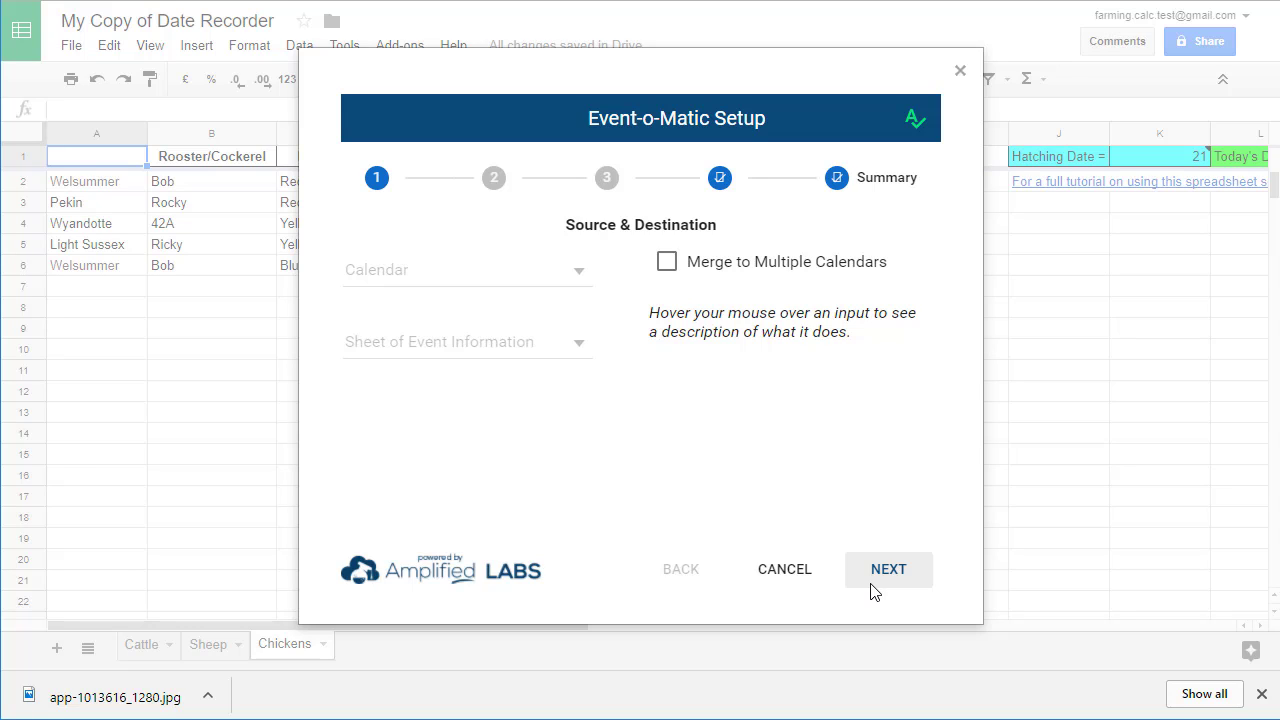
click(871, 590)
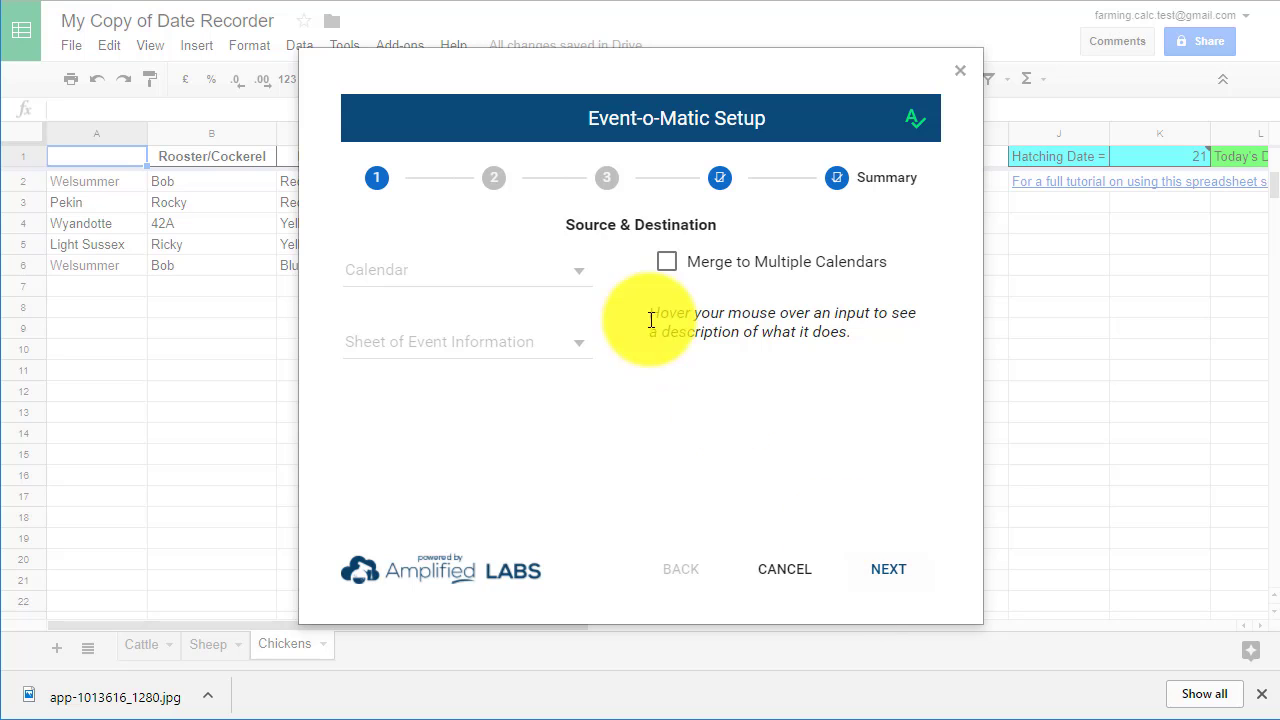
Step: Set the destination calendar to poultry hatch dates and the sheet of event information to Chickens, and continue to the event info
click(580, 276)
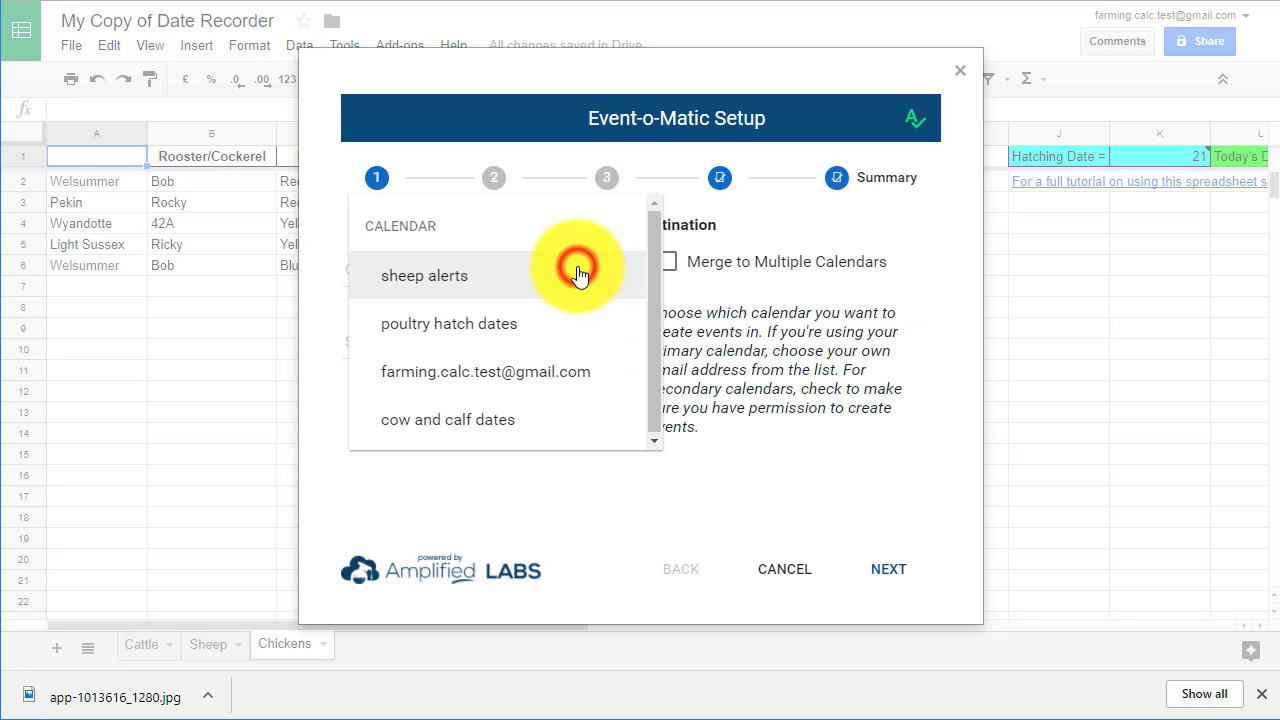
click(500, 335)
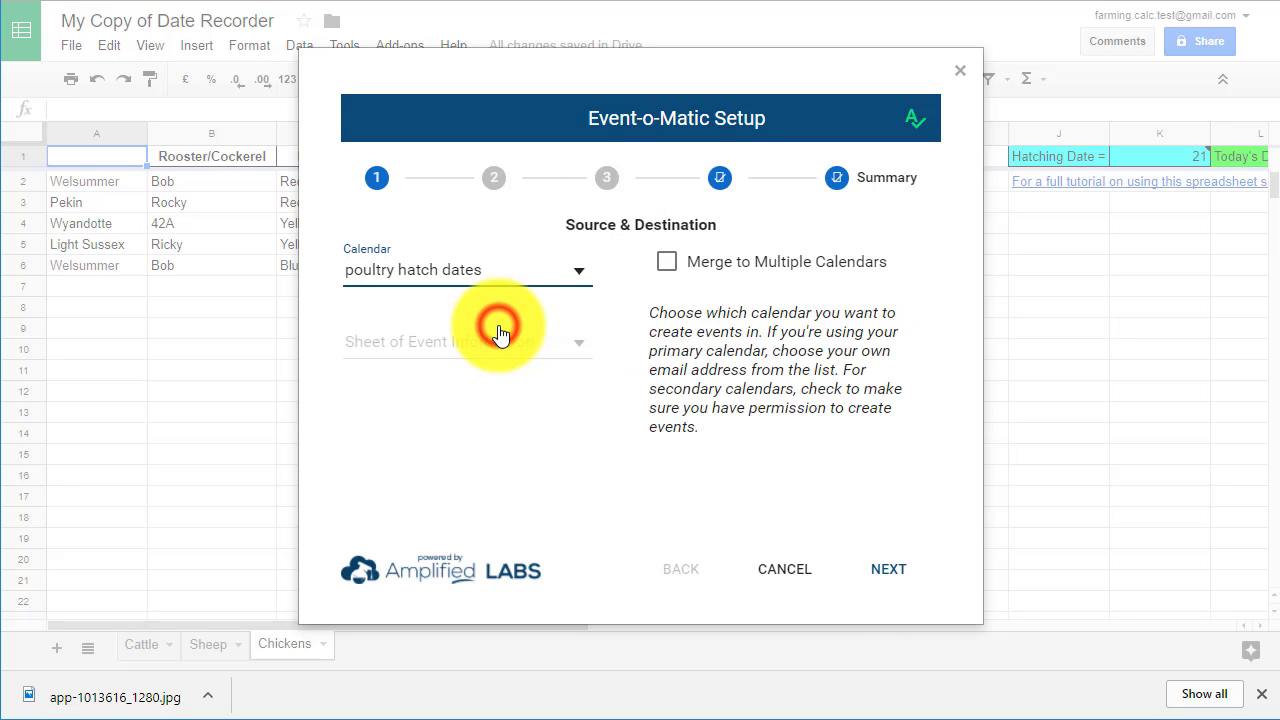
click(586, 355)
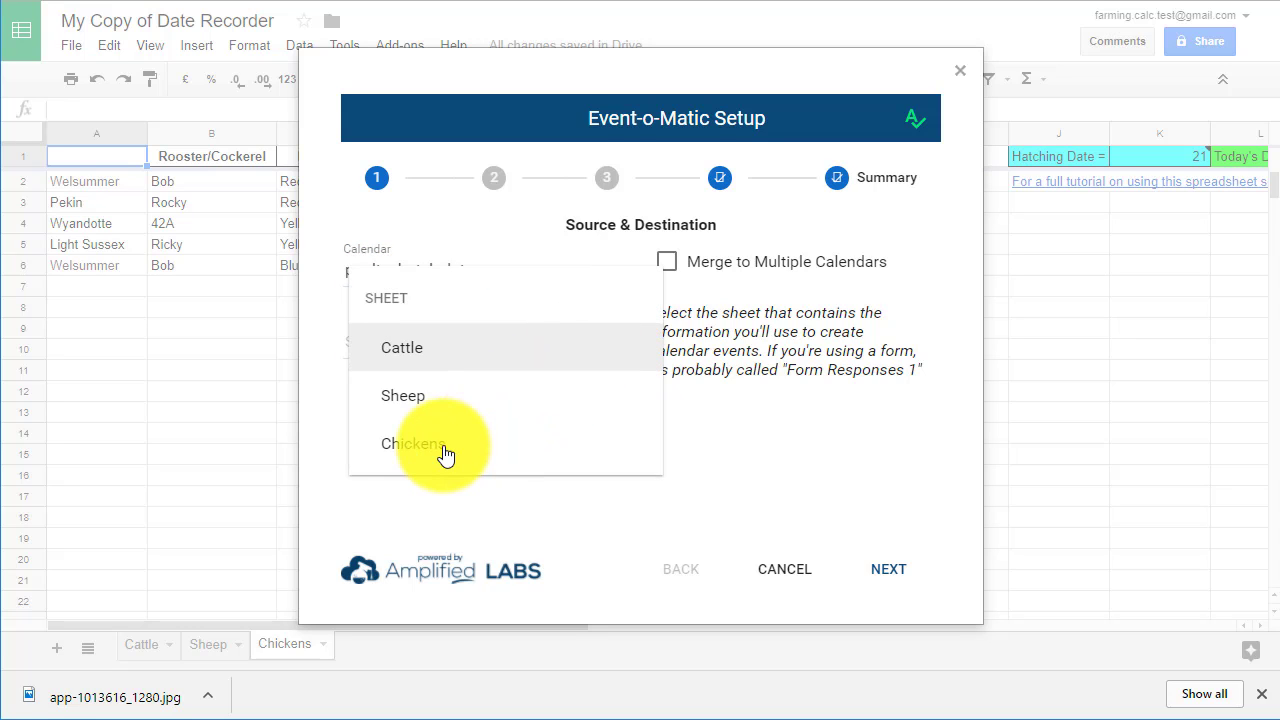
click(434, 453)
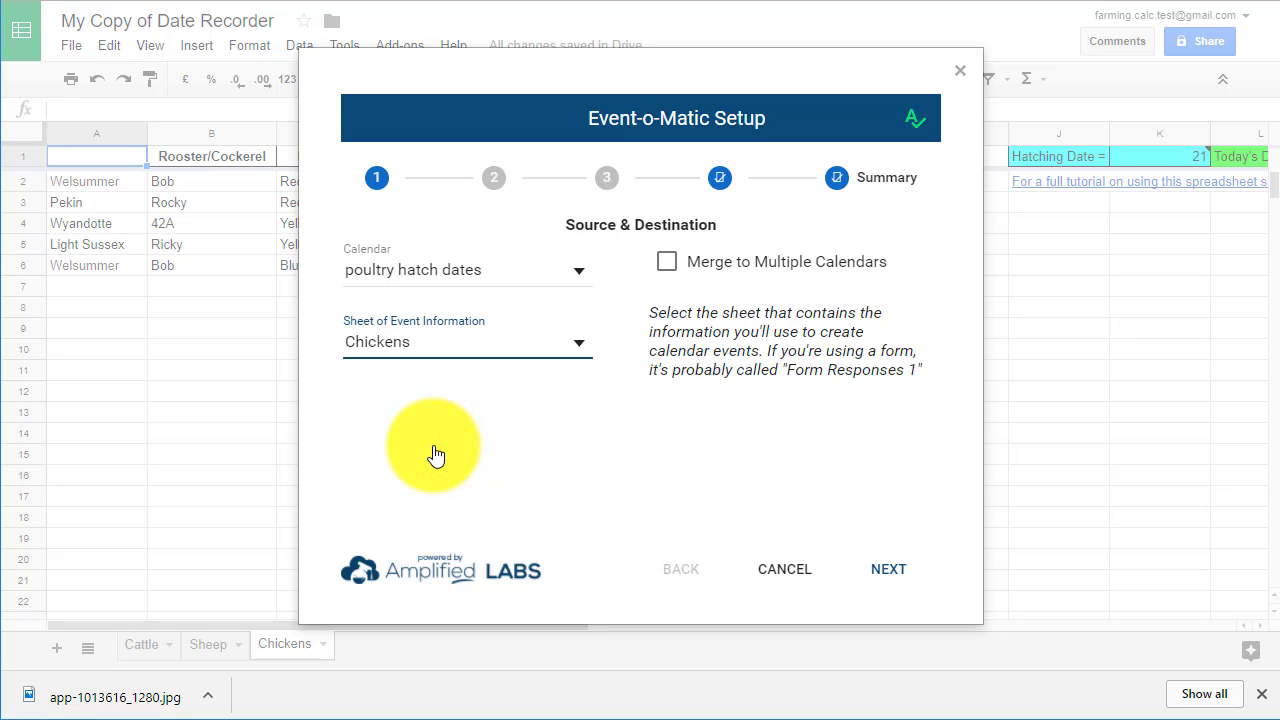
click(886, 571)
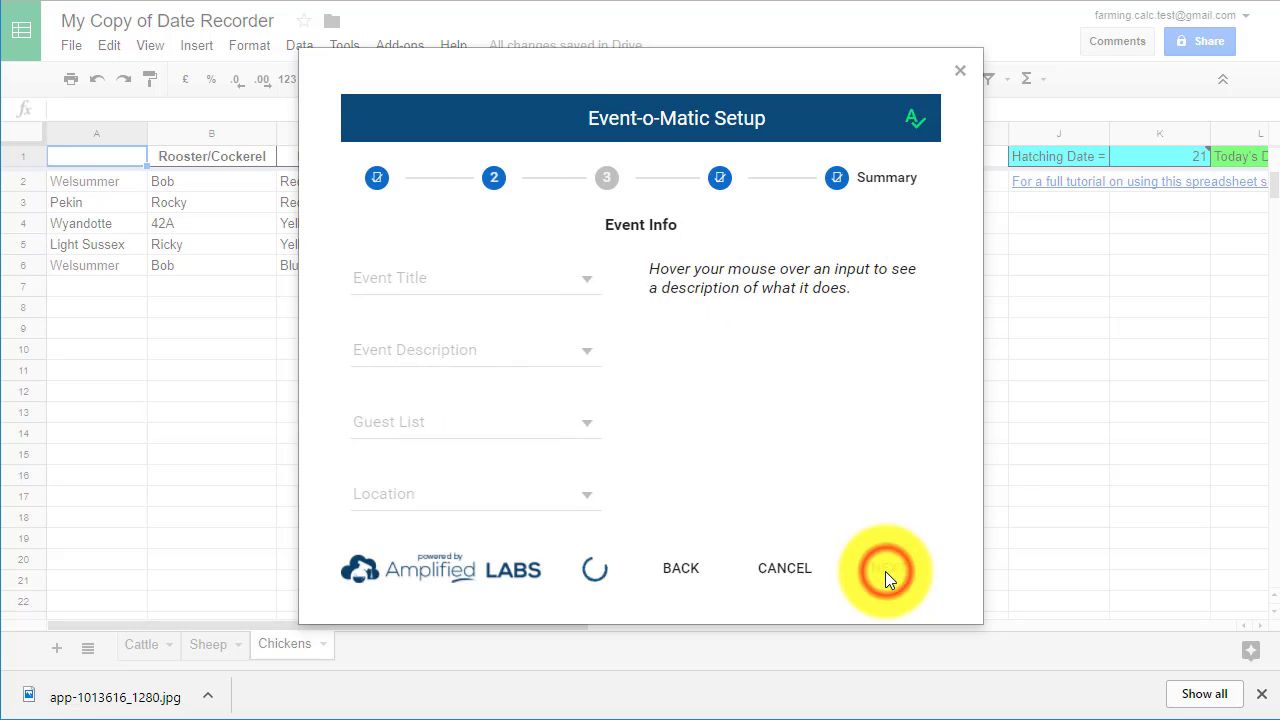
Step: Use the Incubator column as event title and the Rooster/Cockerel column as event description, and continue to the event type
click(591, 285)
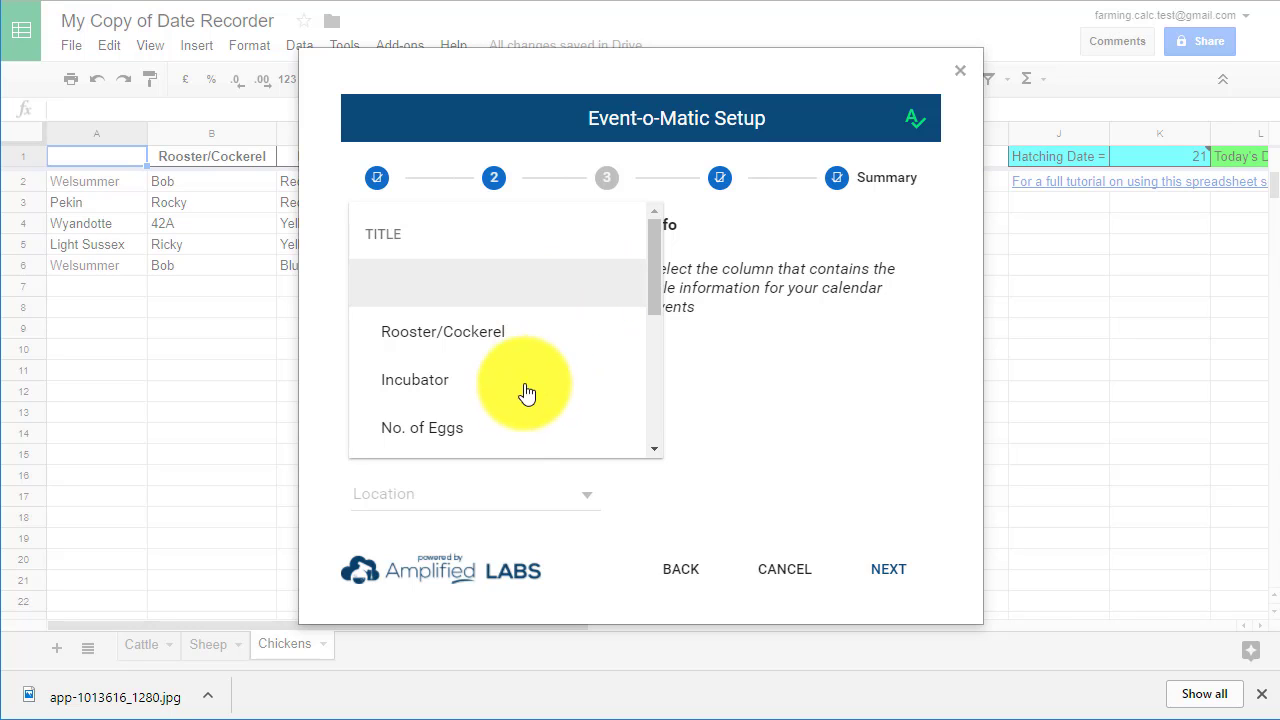
click(433, 388)
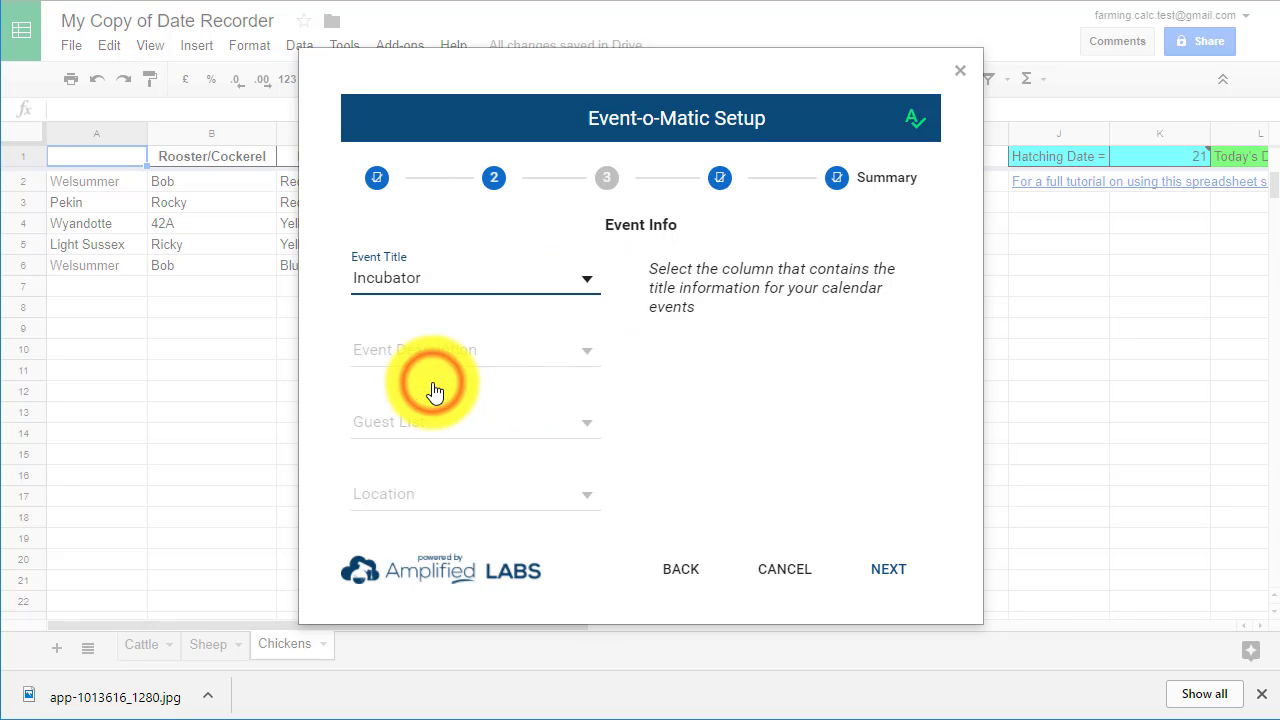
click(428, 386)
click(466, 360)
click(873, 566)
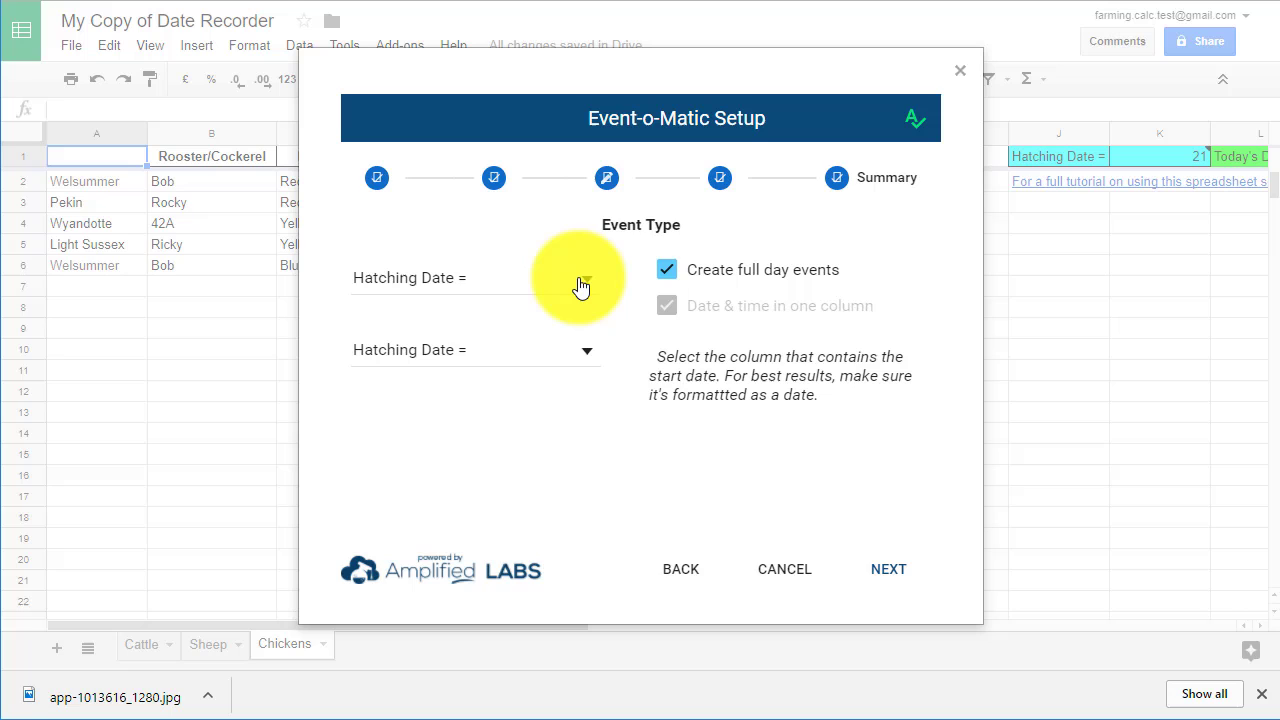
Step: Set both the start and end date columns to Due Date and continue to the setup summary, leaving the advanced options unselected
click(580, 287)
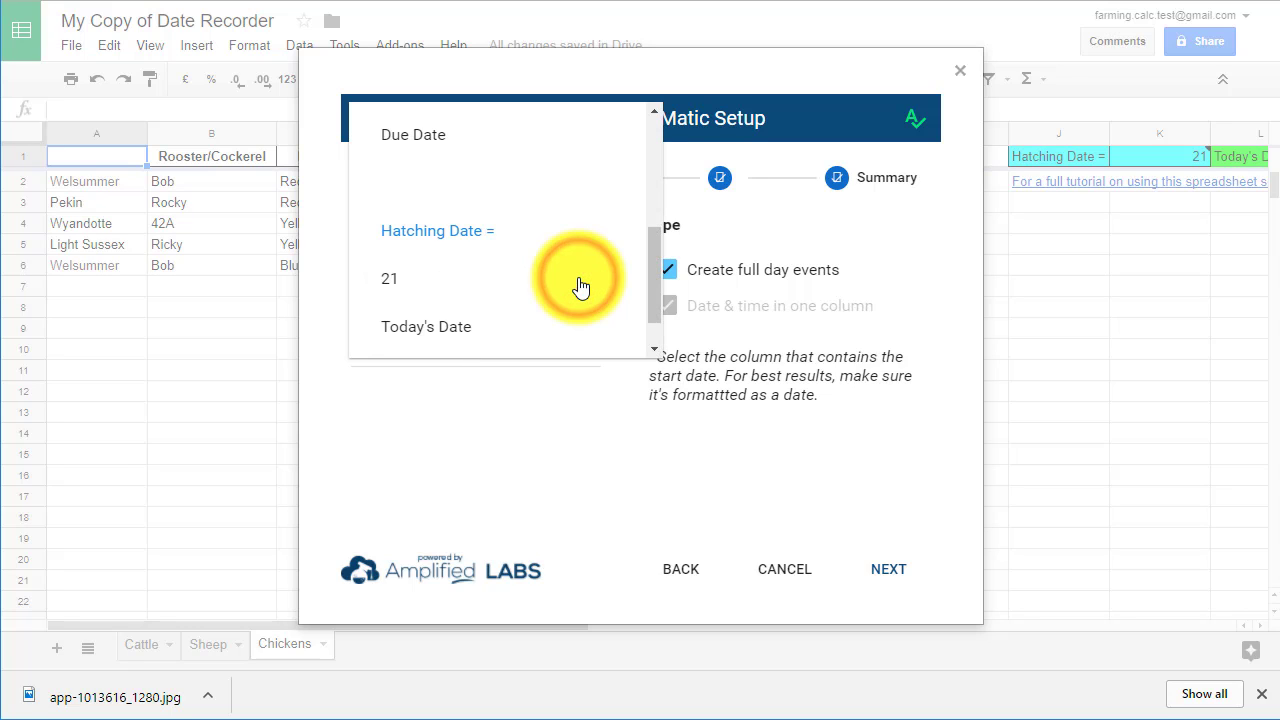
scroll(580, 290, up, 2)
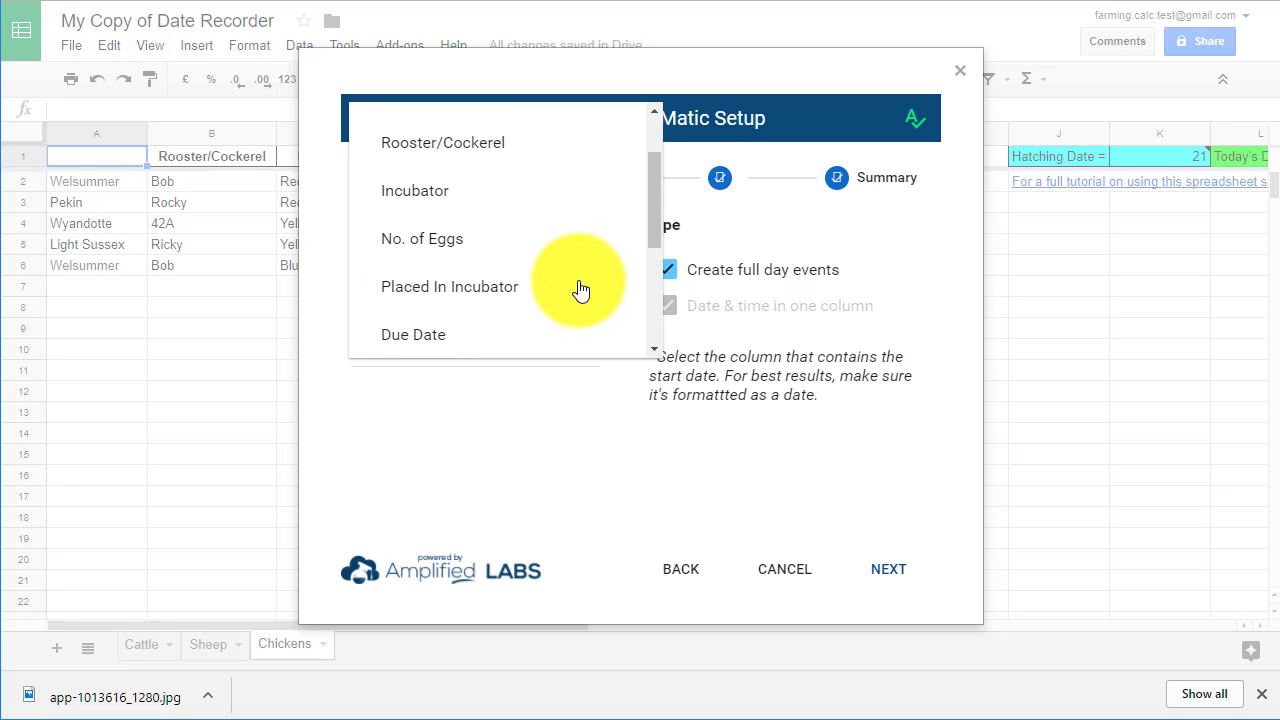
click(437, 335)
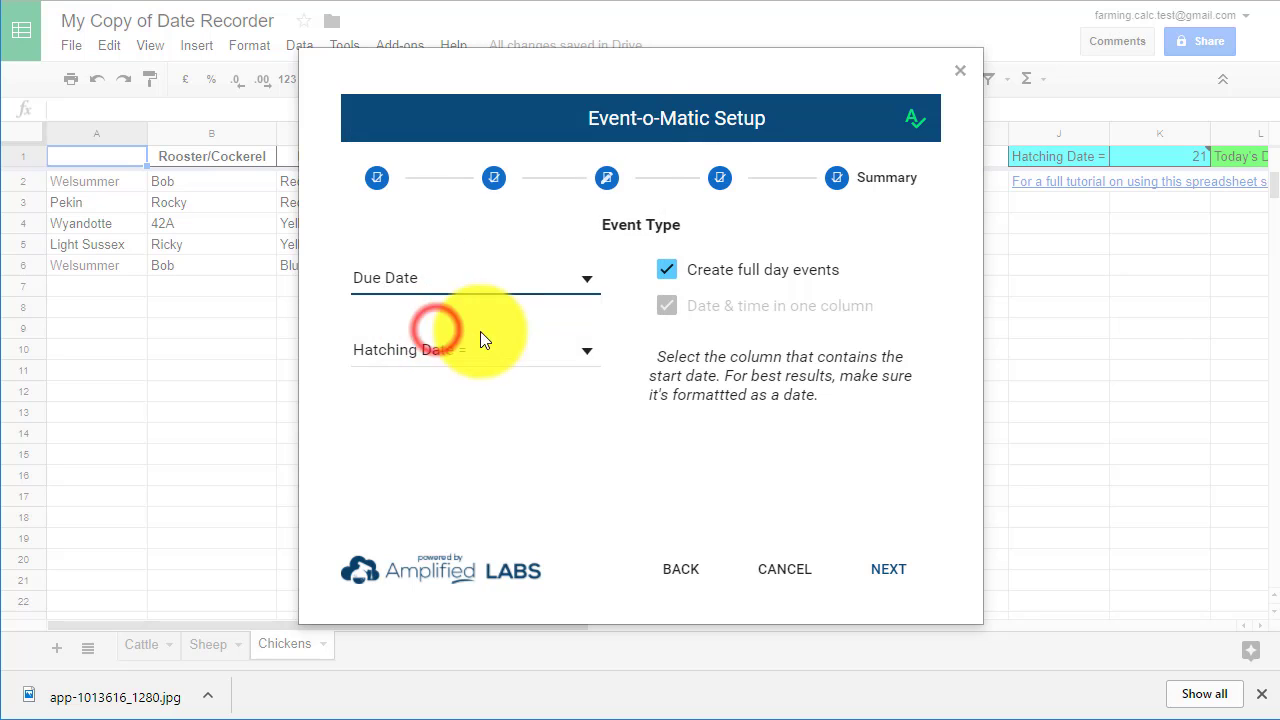
click(499, 357)
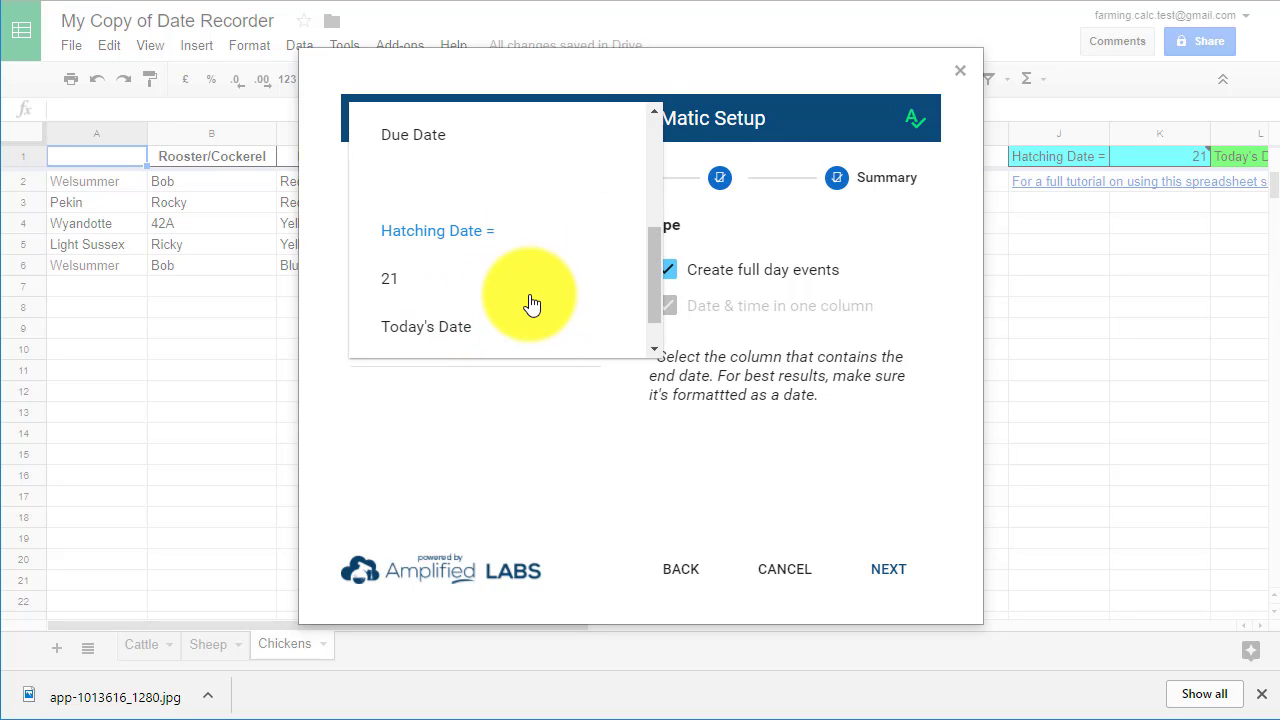
scroll(507, 302, up, 2)
click(425, 336)
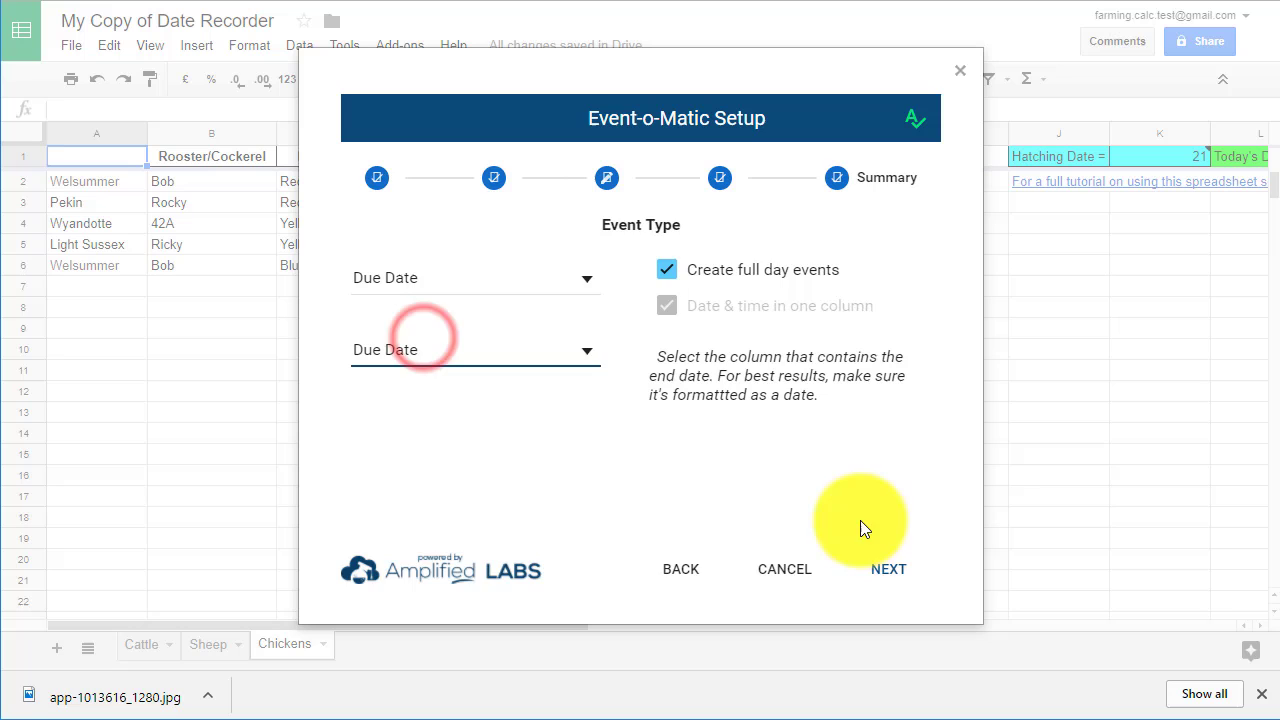
click(898, 571)
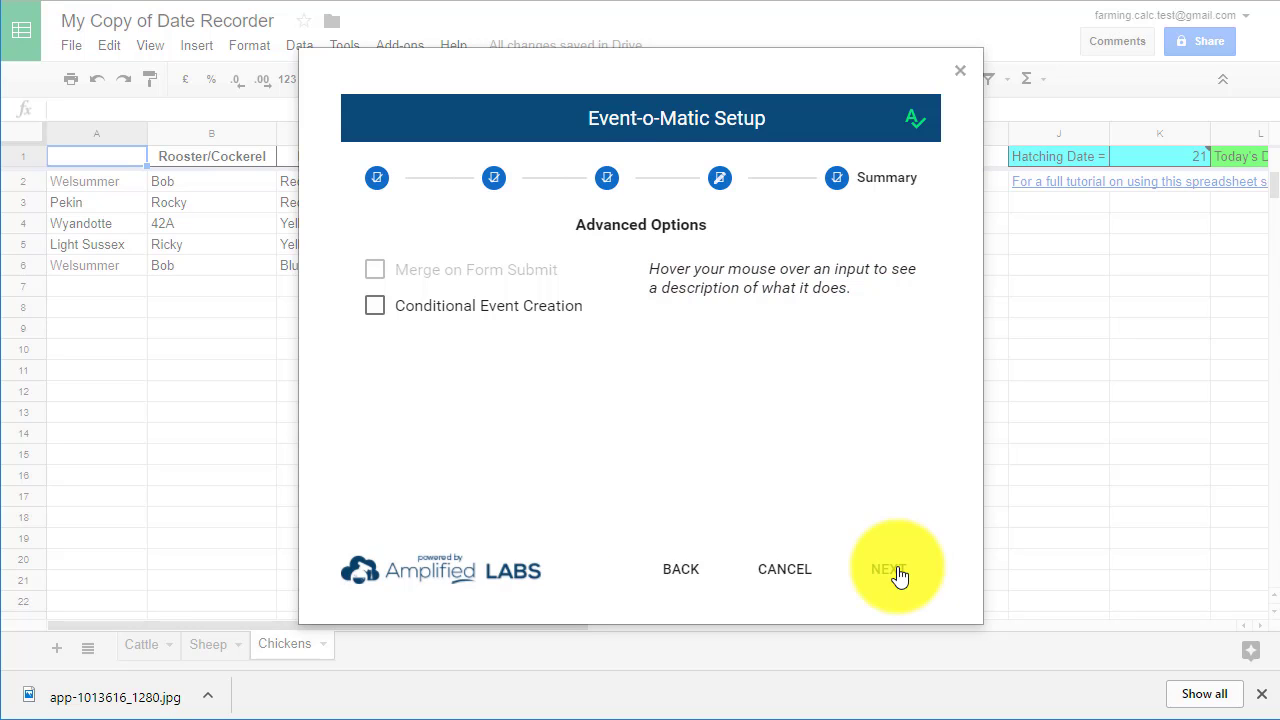
click(898, 571)
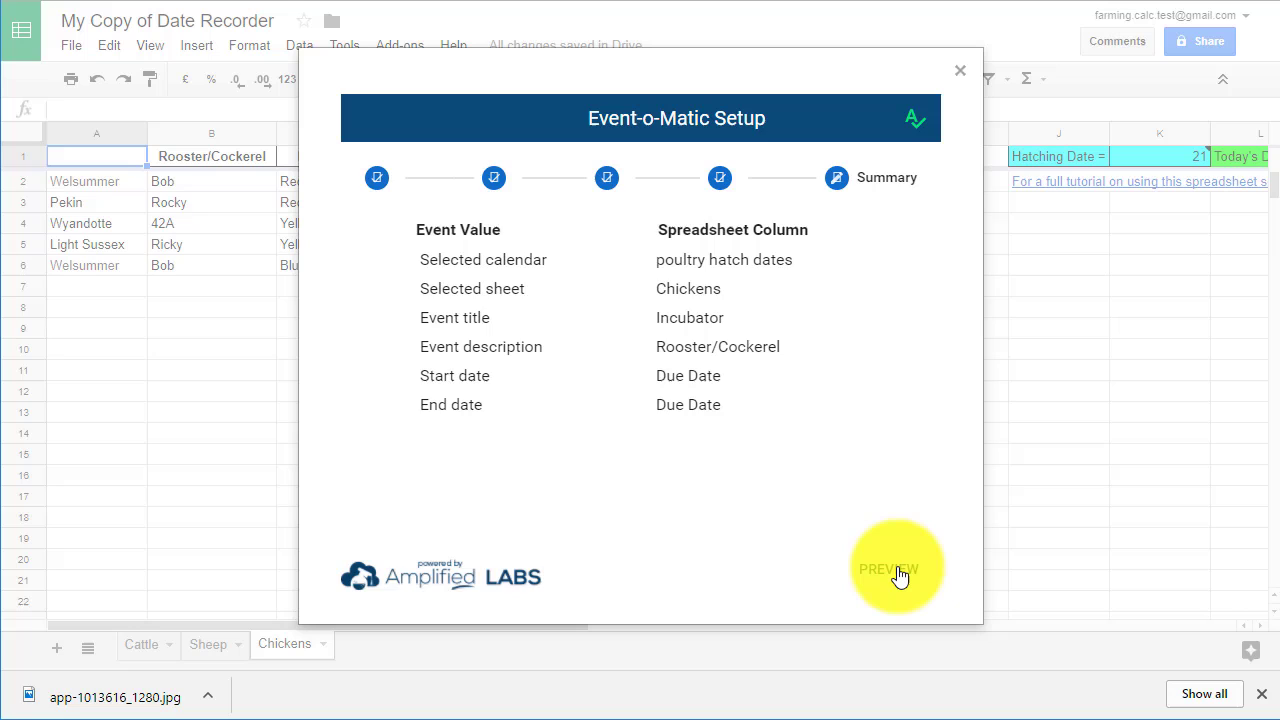
Step: Preview each generated hatch event through to the last one and create them all in the calendar
click(898, 571)
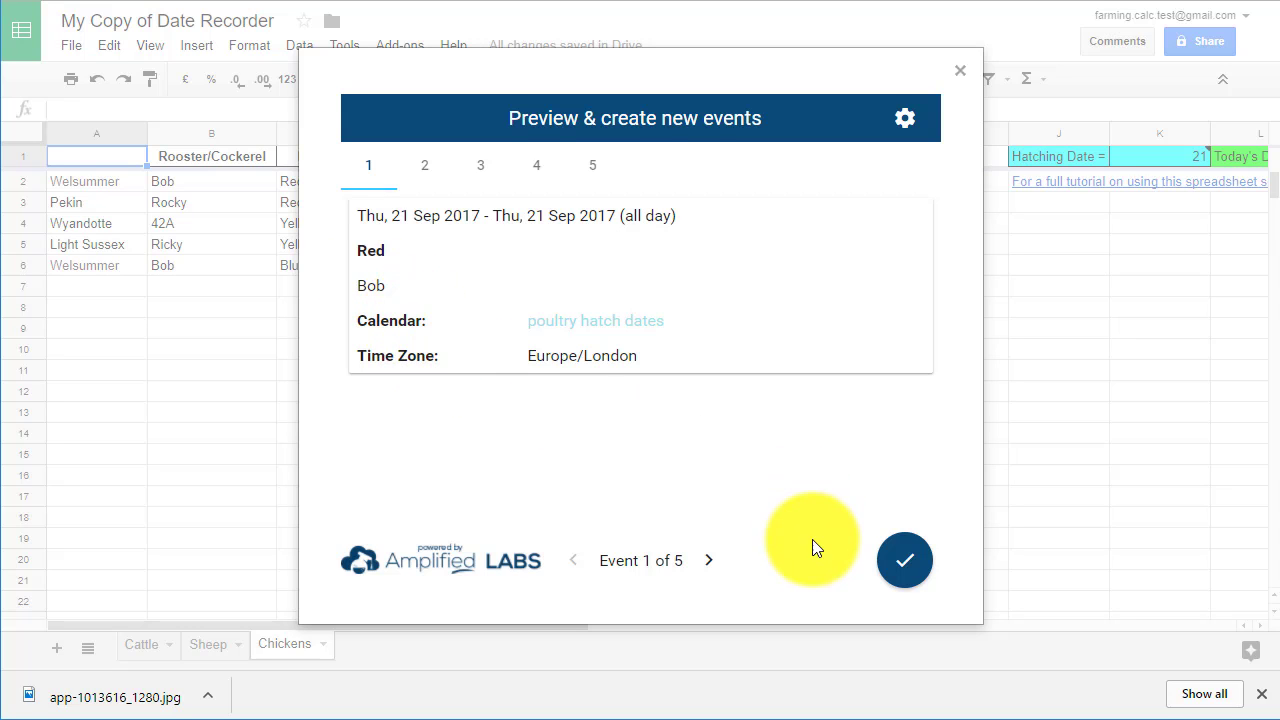
click(709, 561)
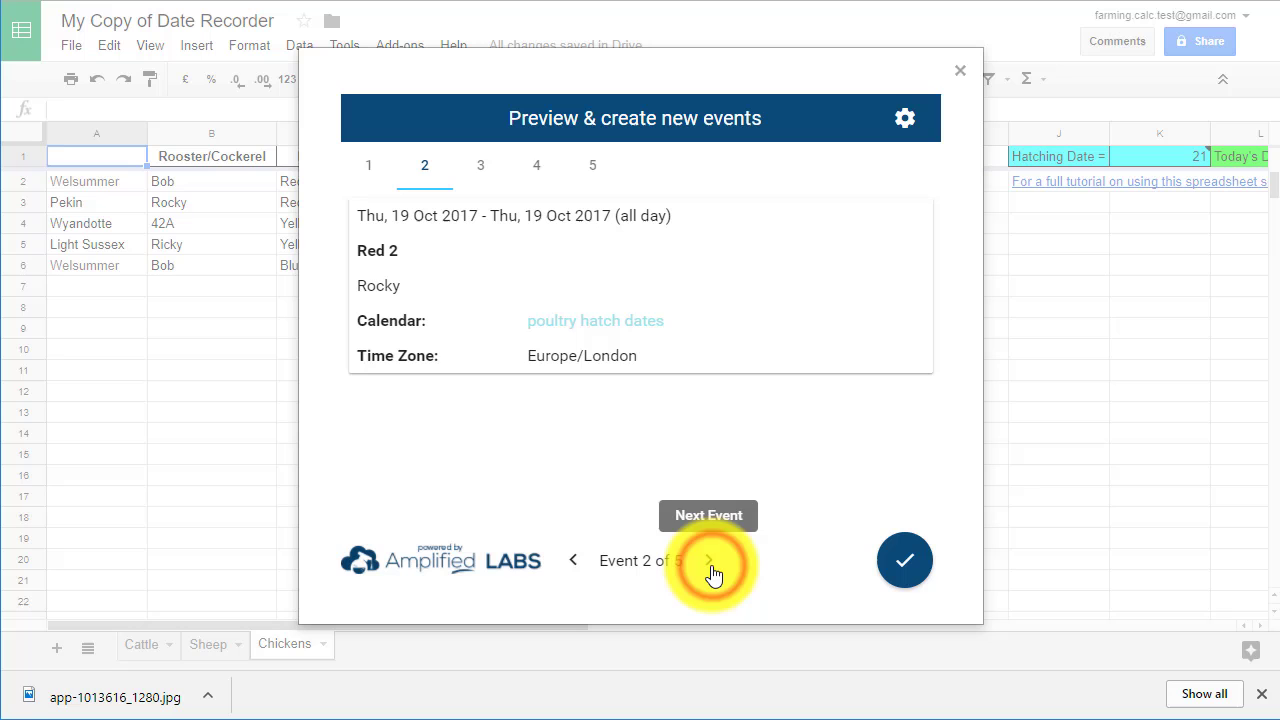
click(710, 565)
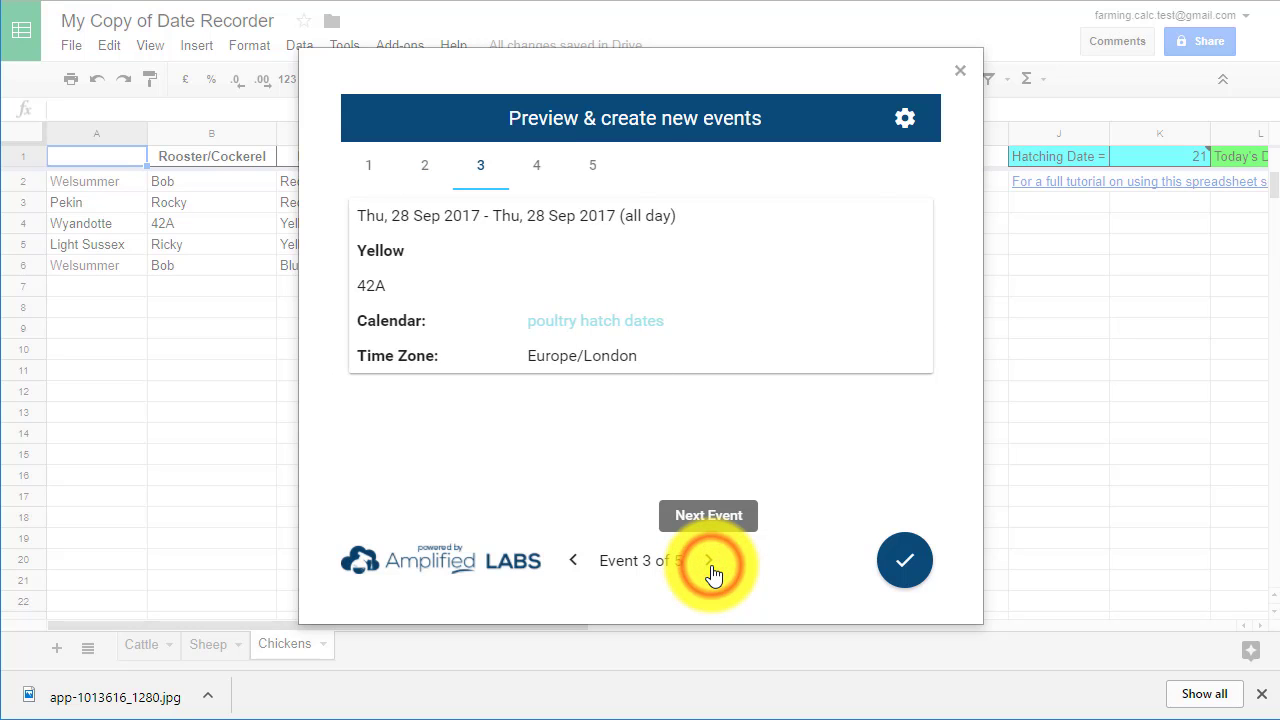
click(710, 565)
click(711, 568)
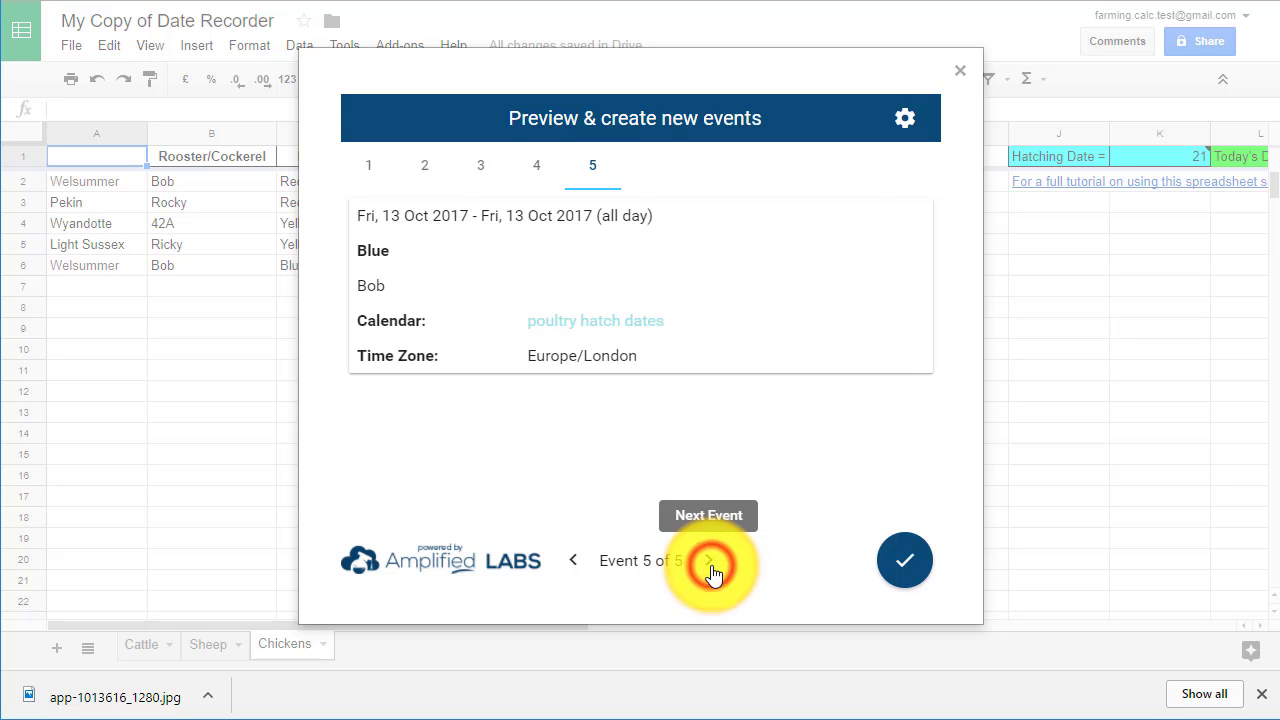
click(905, 565)
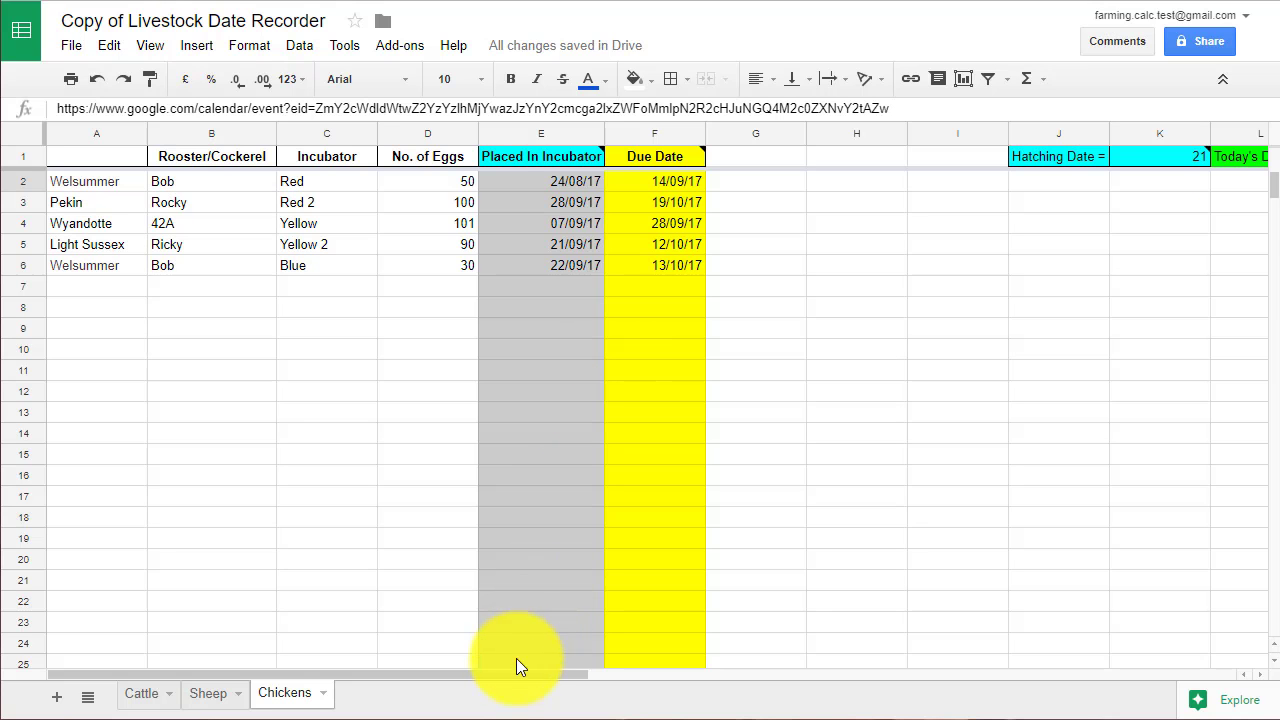
Step: Check the Event Status and Event Link cells of each hatch record in rows 2 to 6 of the Chickens sheet
drag(516, 673, 1020, 684)
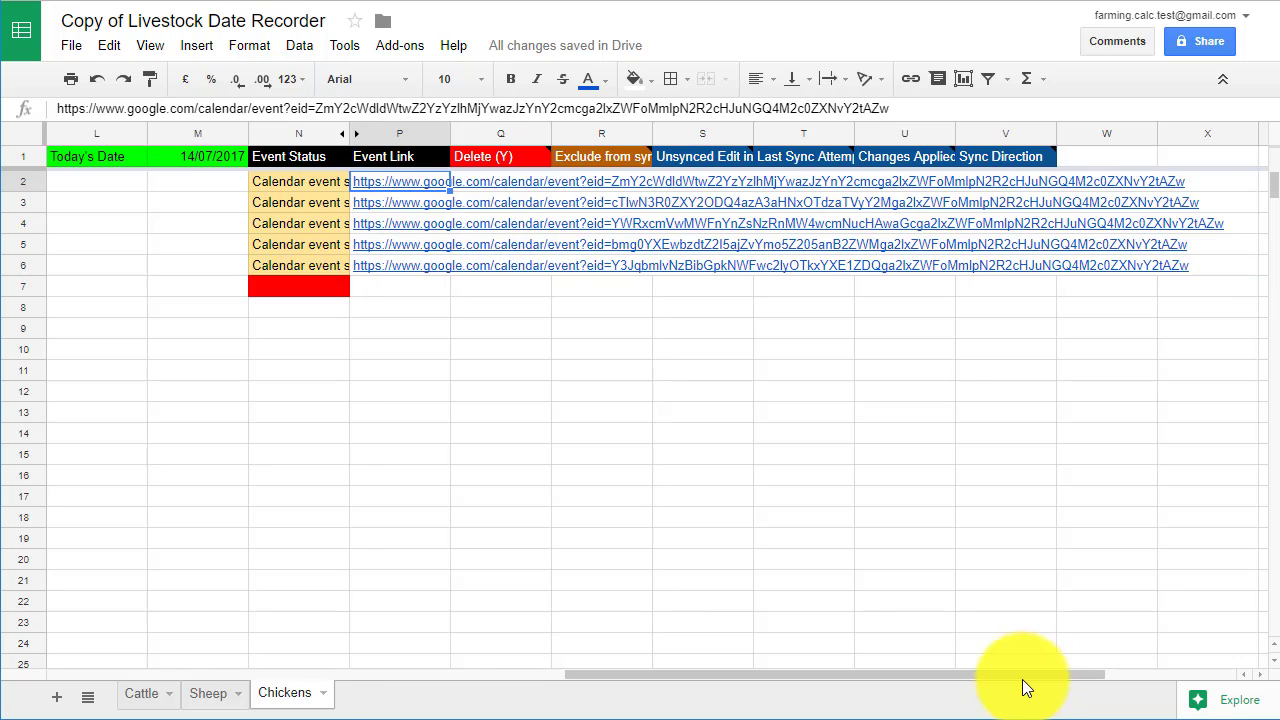
click(300, 185)
click(370, 183)
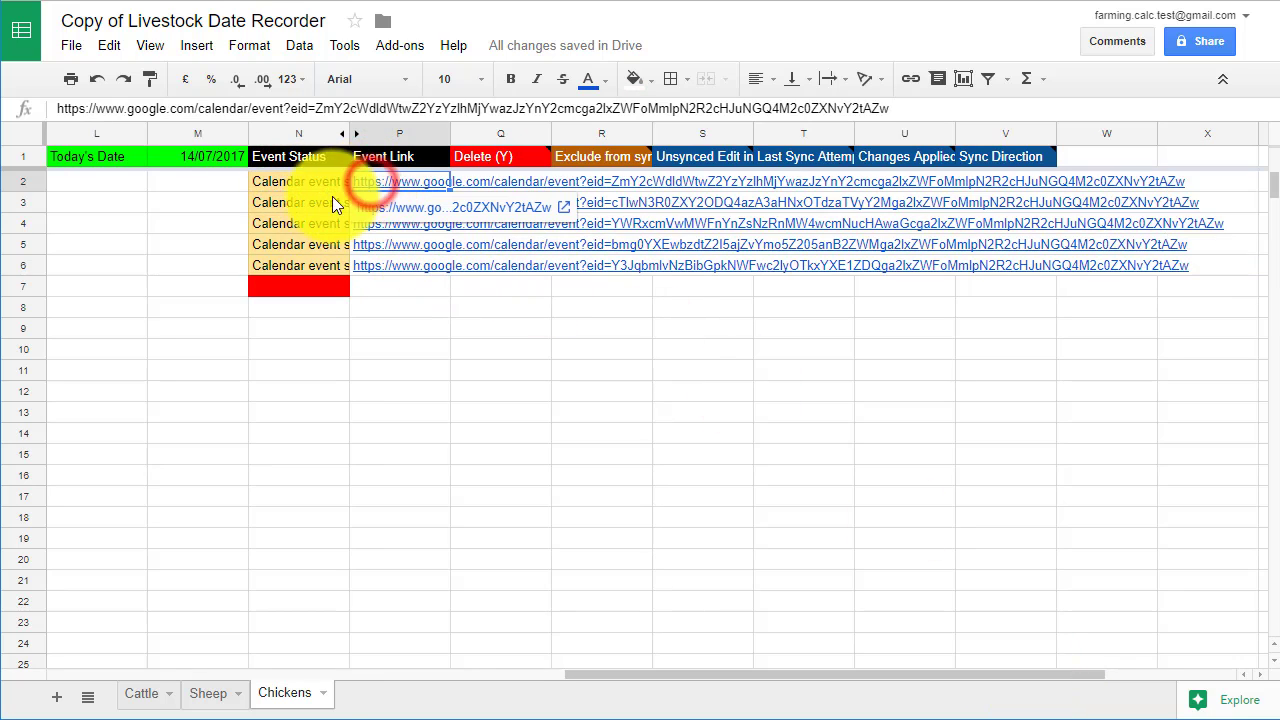
click(333, 203)
click(379, 201)
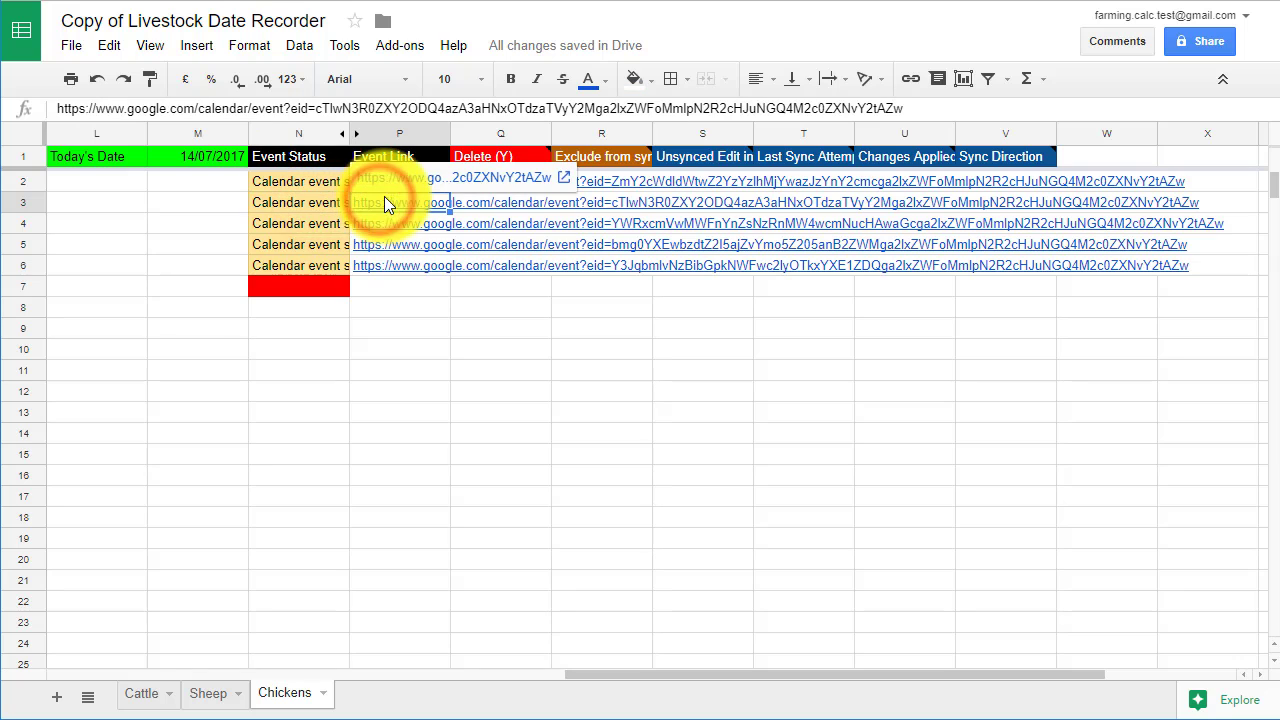
click(322, 223)
click(373, 222)
click(328, 243)
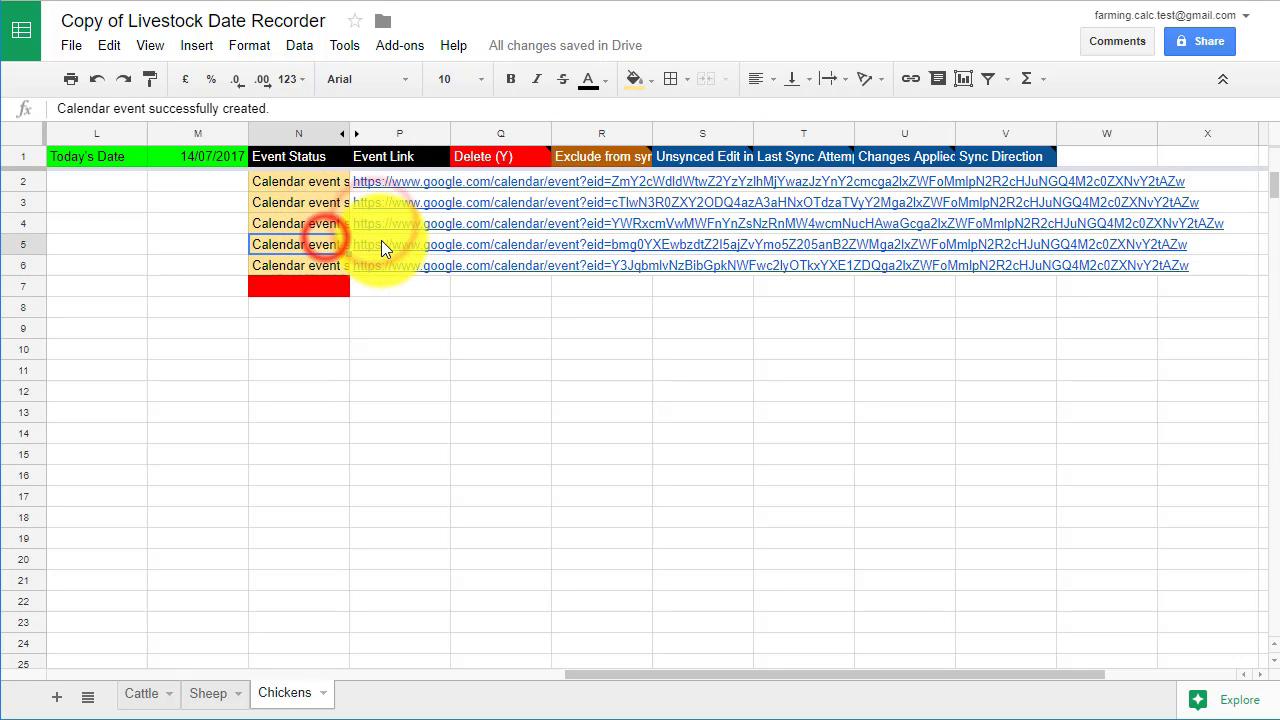
click(381, 246)
click(313, 264)
click(385, 266)
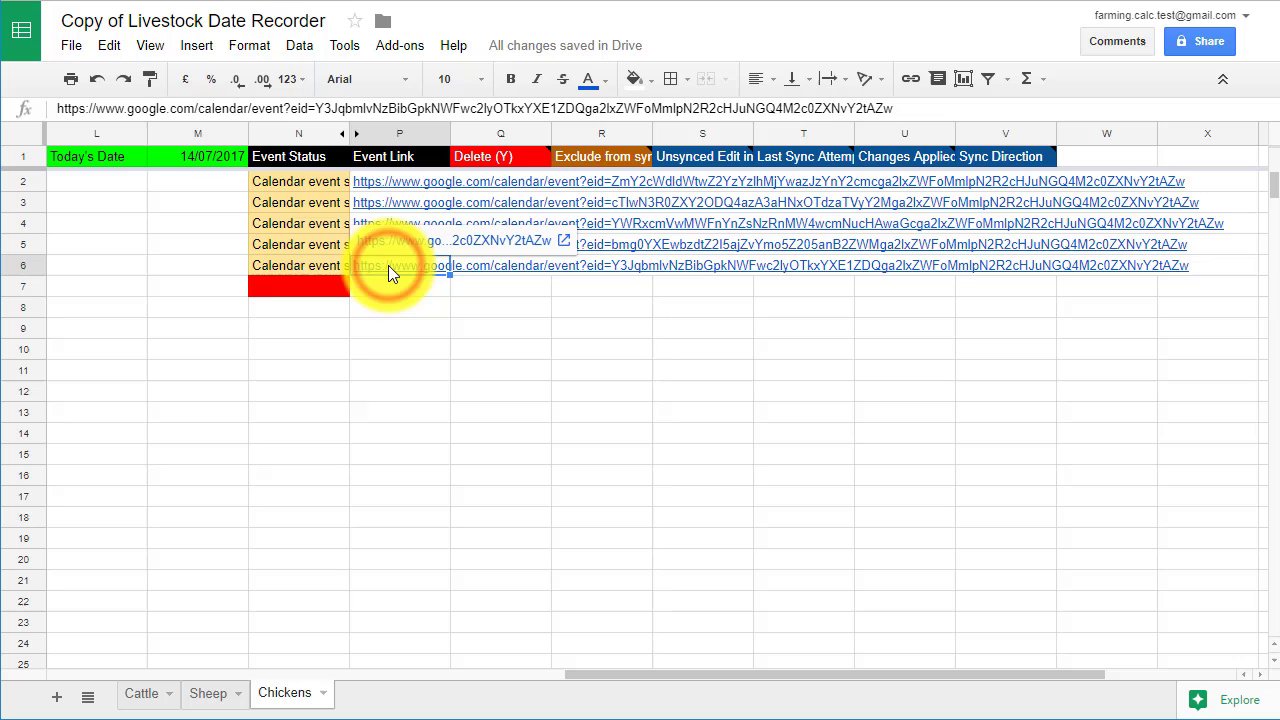
click(314, 179)
click(387, 182)
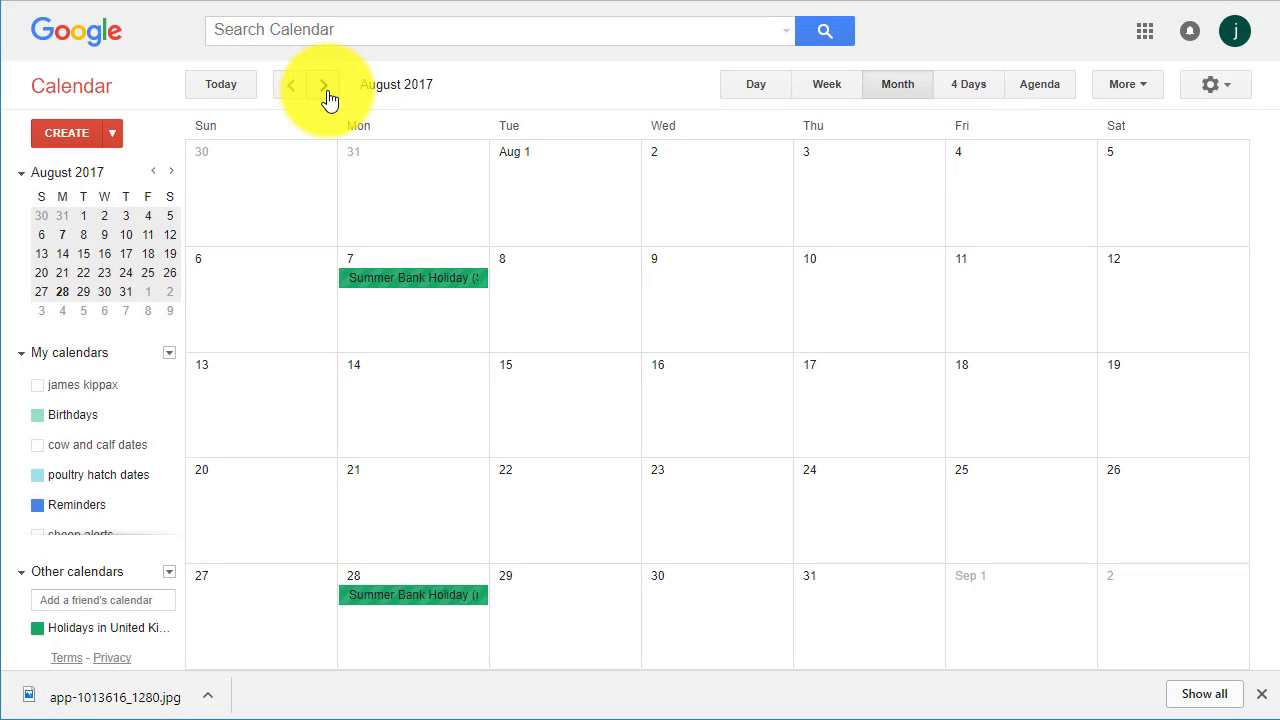
Step: In Google Calendar, go to September 2017 and open the Red hatch event on September 21 for editing
click(323, 86)
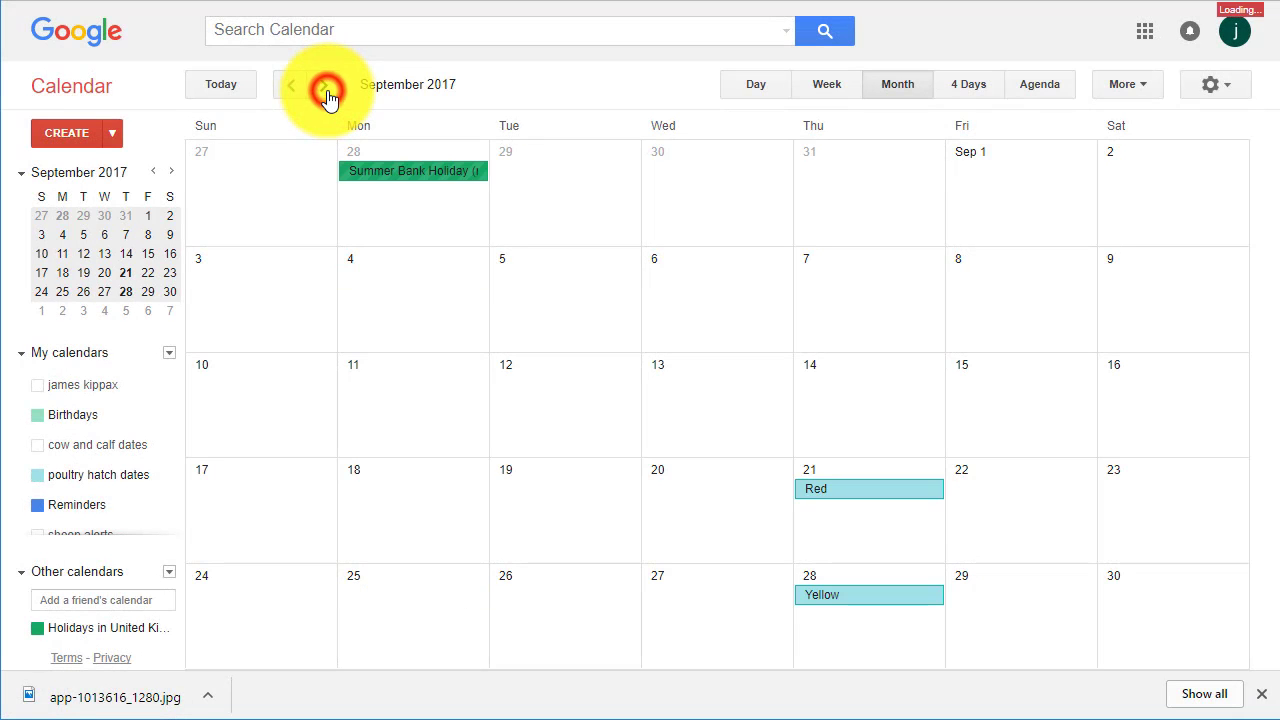
click(850, 500)
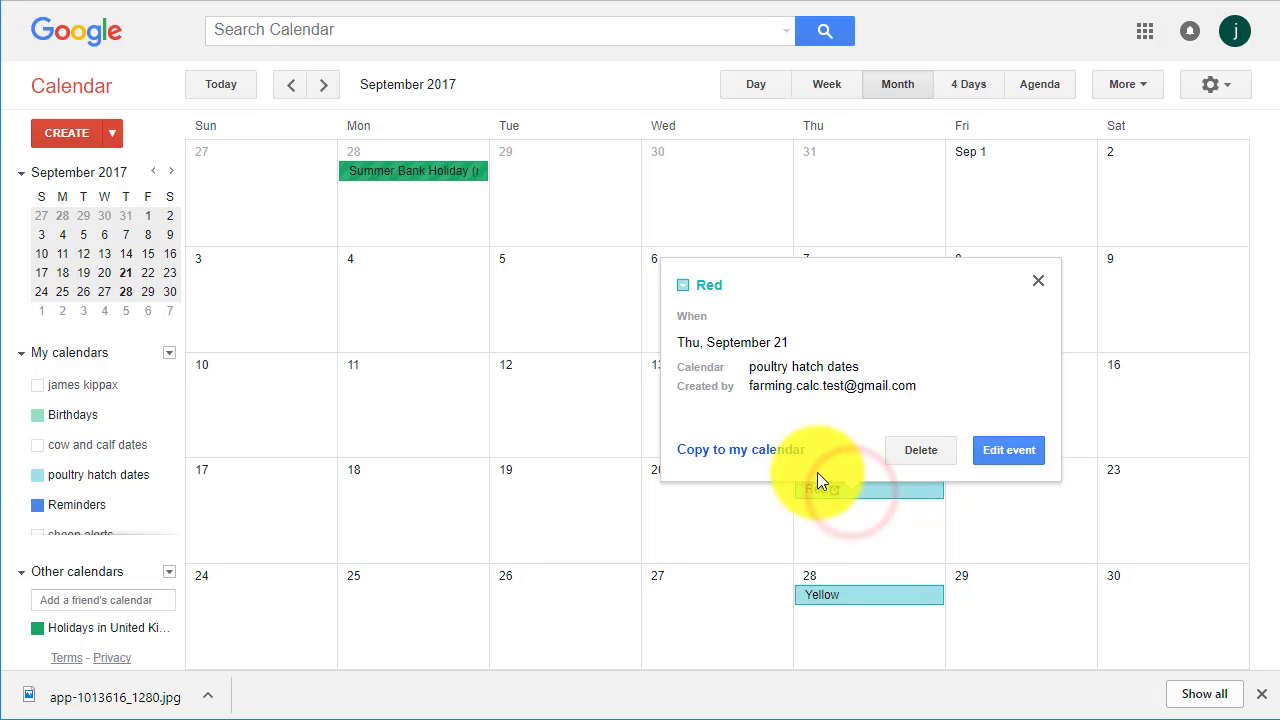
click(1015, 449)
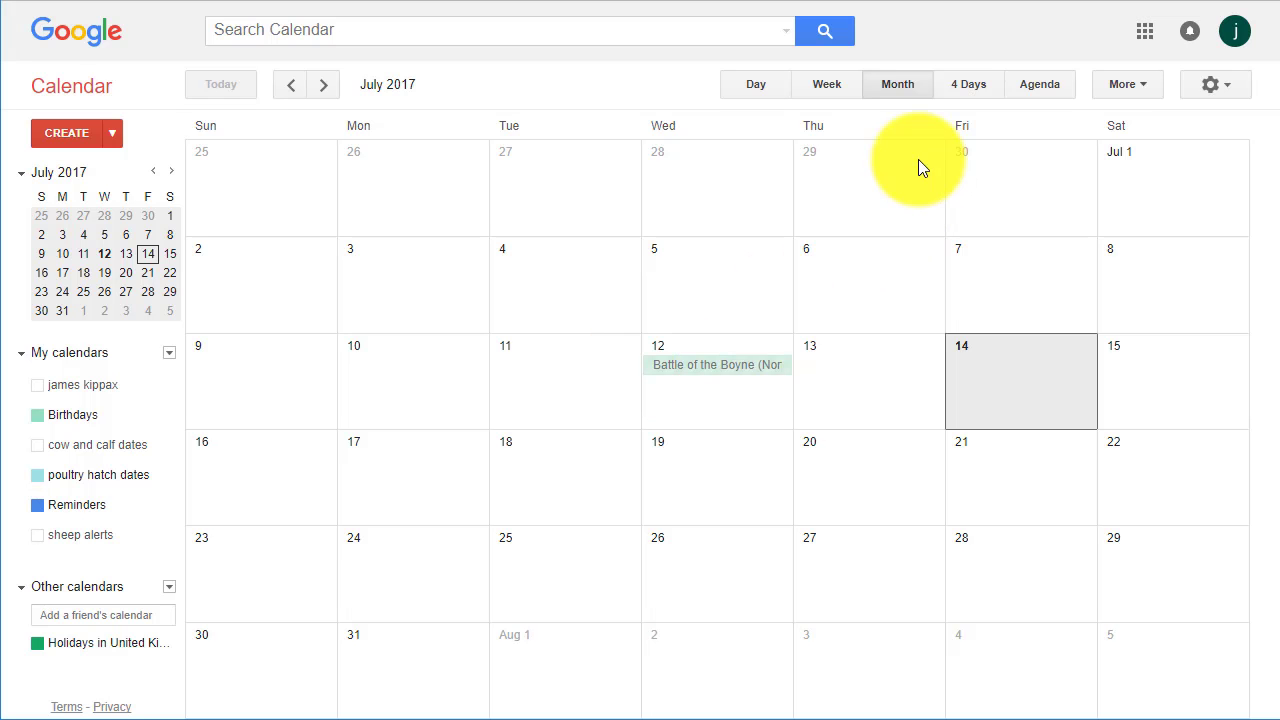
Step: In the month view, go to October 2017 and delete the Blue hatch event on October 13
click(897, 84)
click(328, 88)
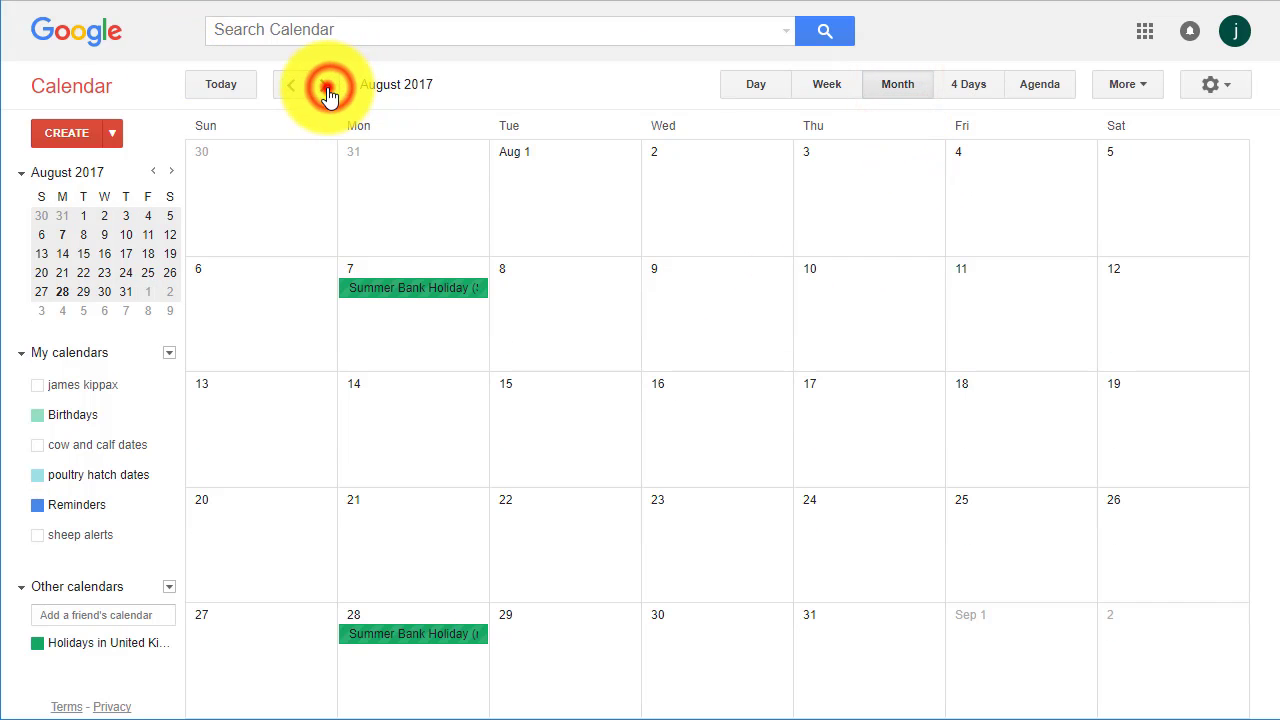
click(323, 86)
click(323, 86)
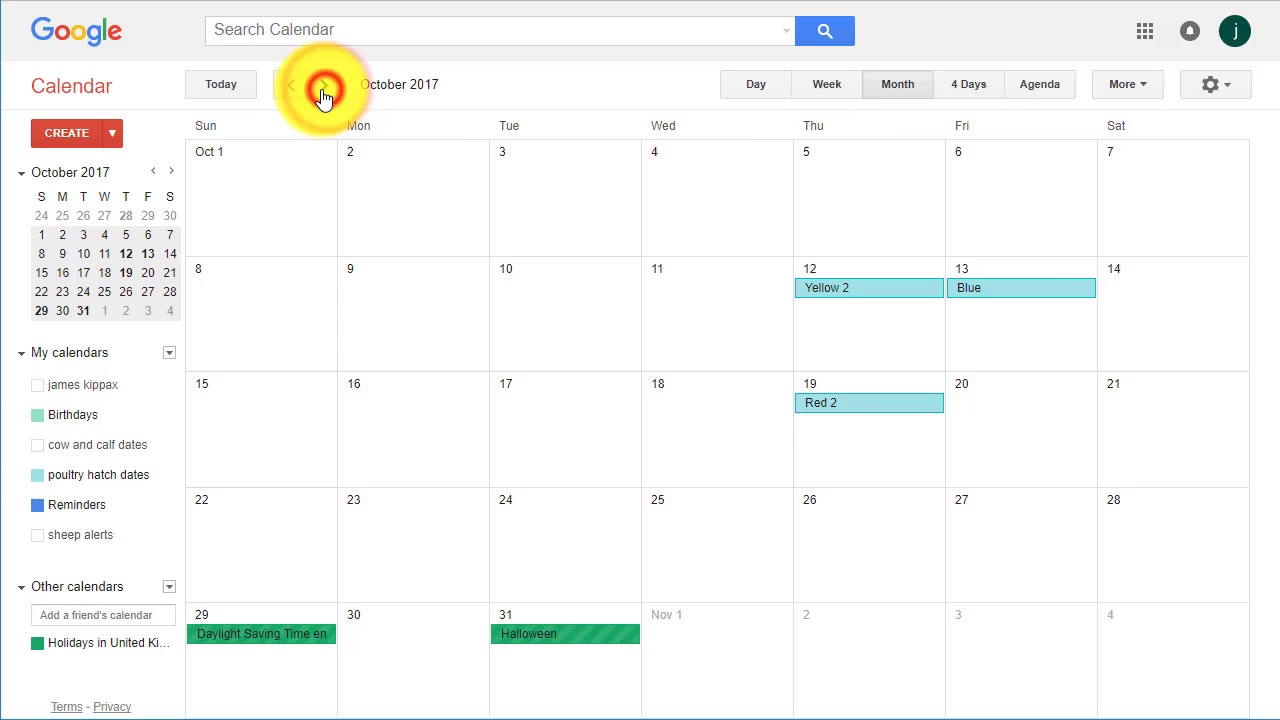
click(1013, 301)
click(1080, 250)
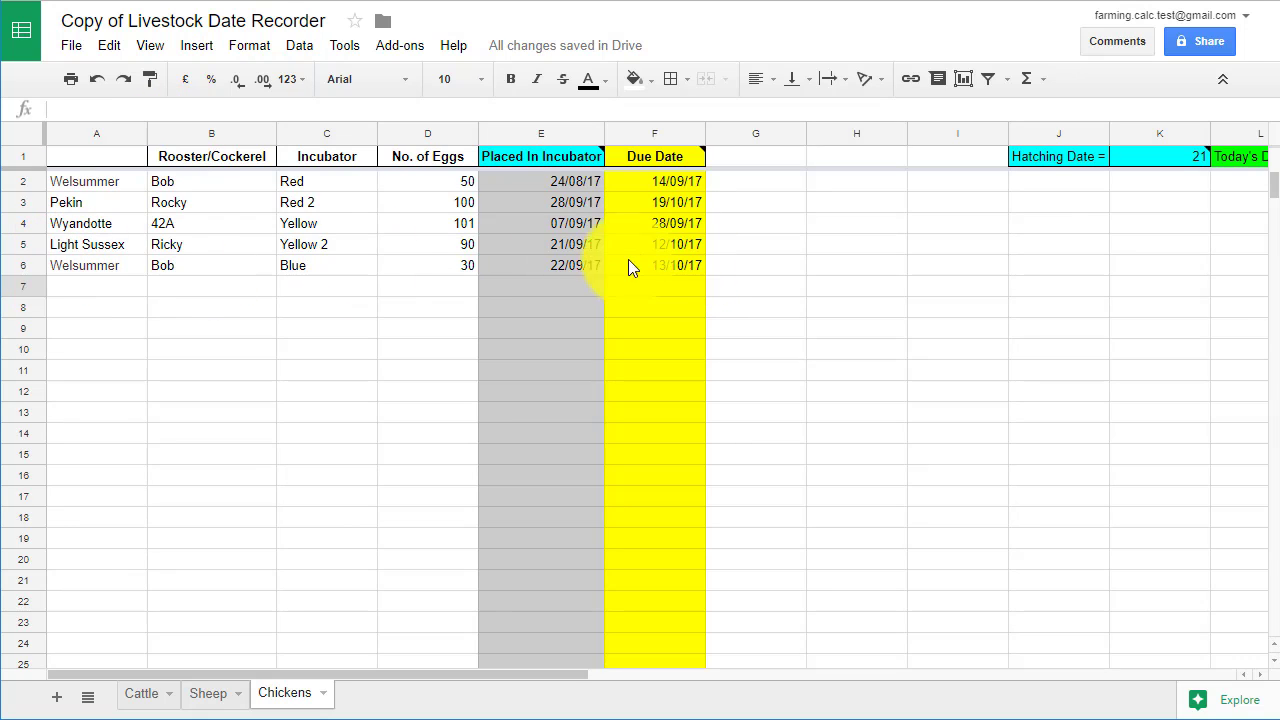
Step: Switch to the Chickens sheet of the livestock date recorder and delete row 6, the Blue incubator record
click(24, 266)
right_click(24, 266)
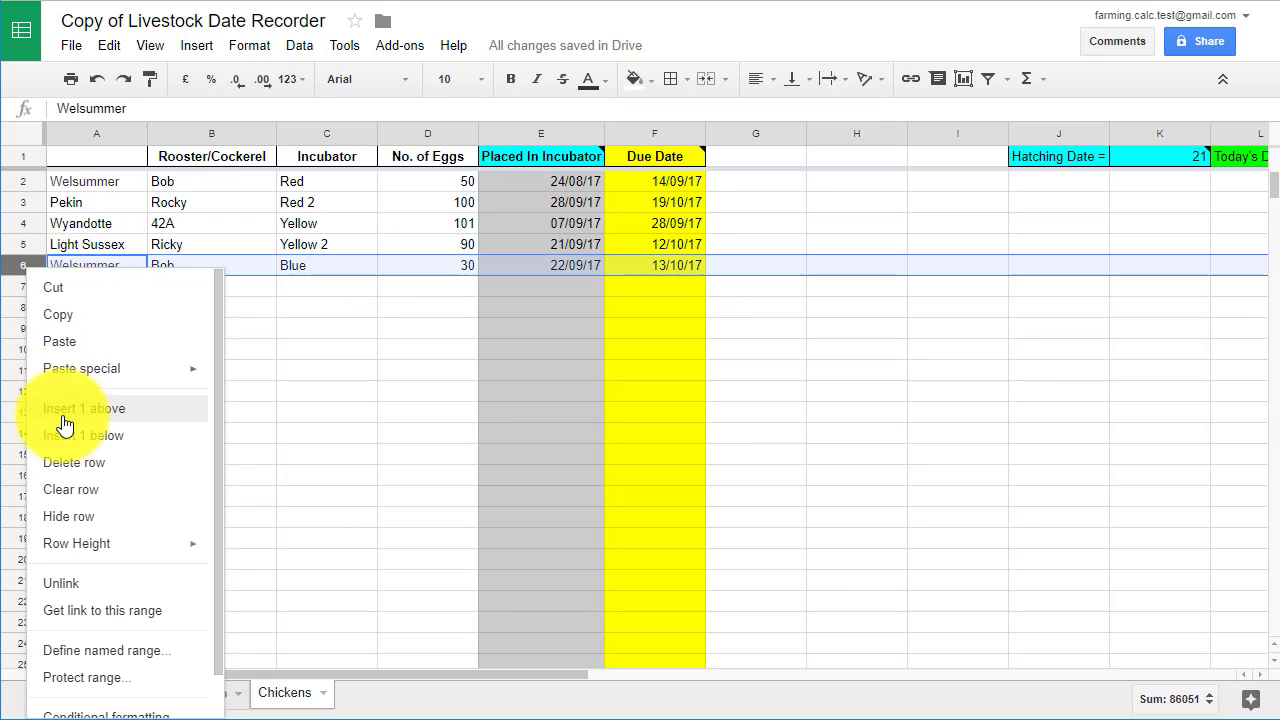
click(126, 470)
Step: Set the text wrapping of the Chickens sheet's Event Link column to Clip
drag(514, 676, 875, 697)
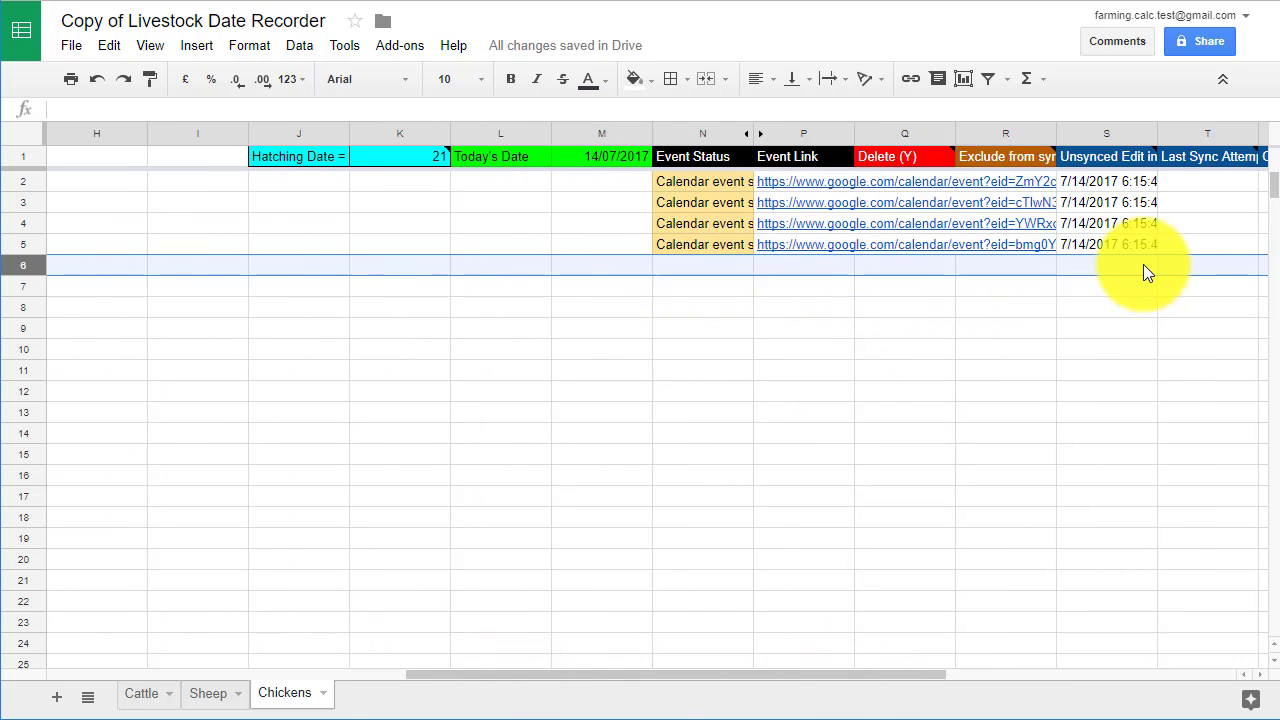
drag(825, 674, 1030, 677)
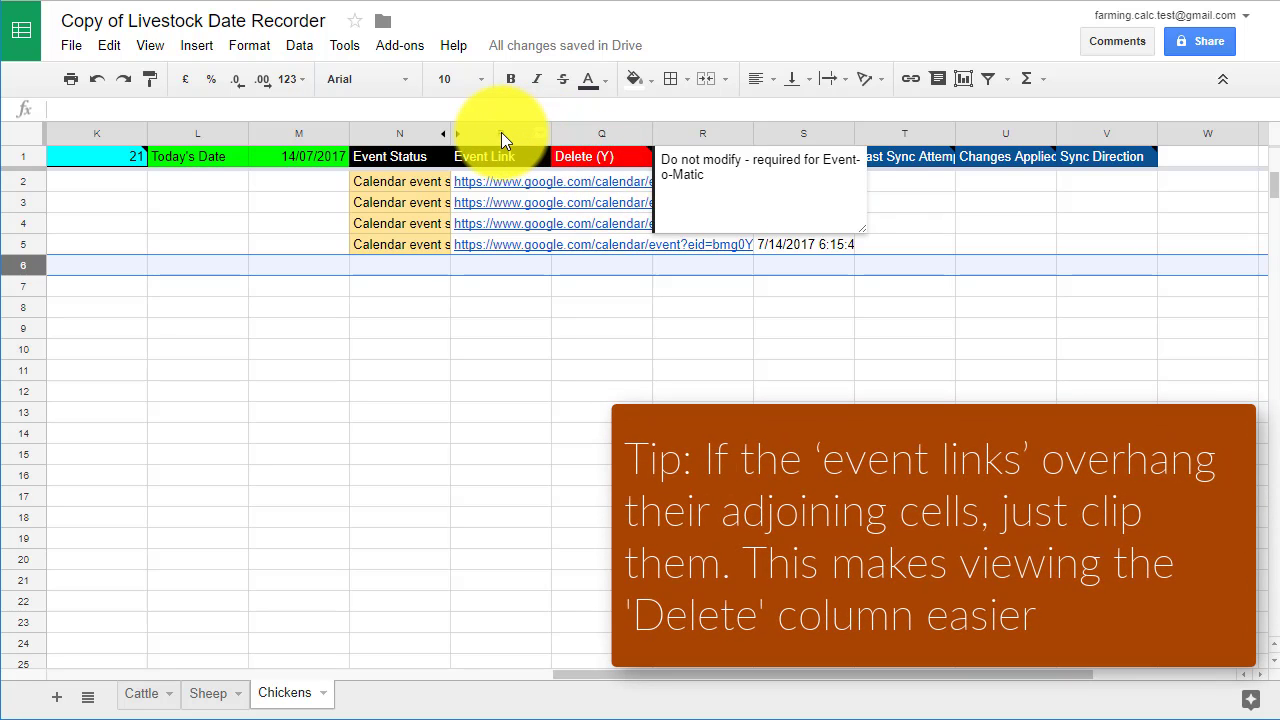
click(501, 132)
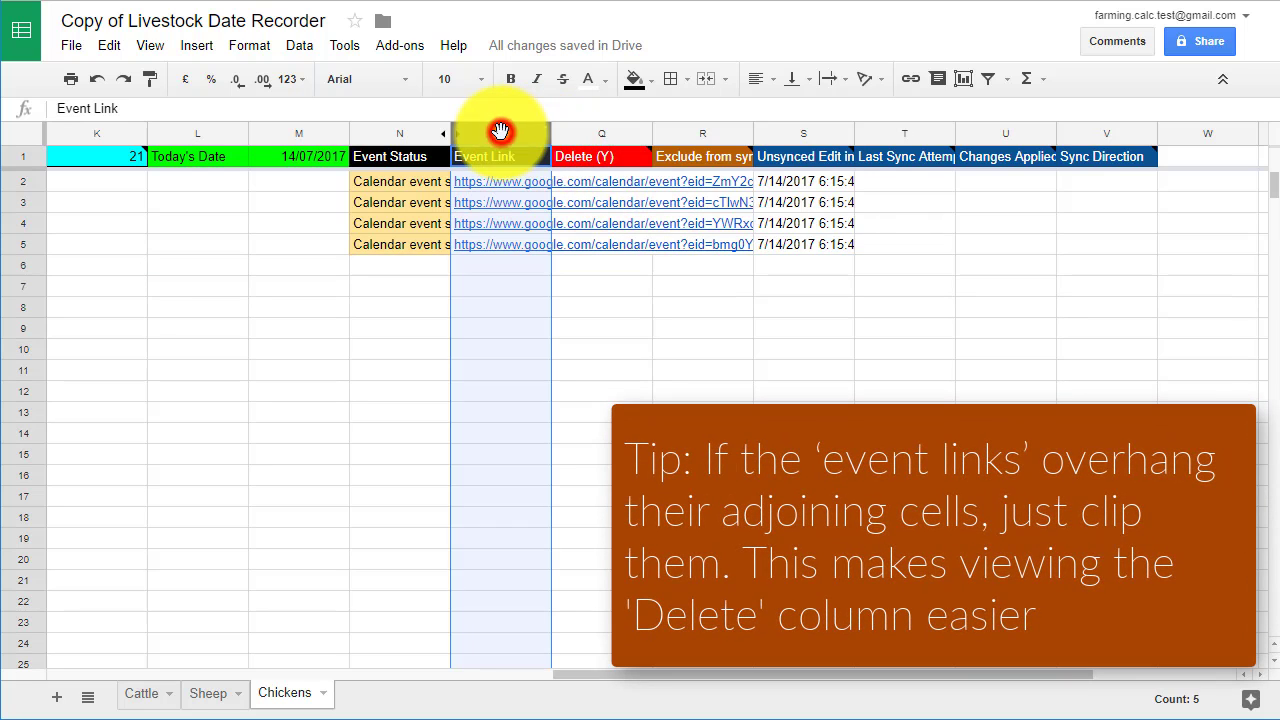
click(252, 47)
mouse_move(366, 337)
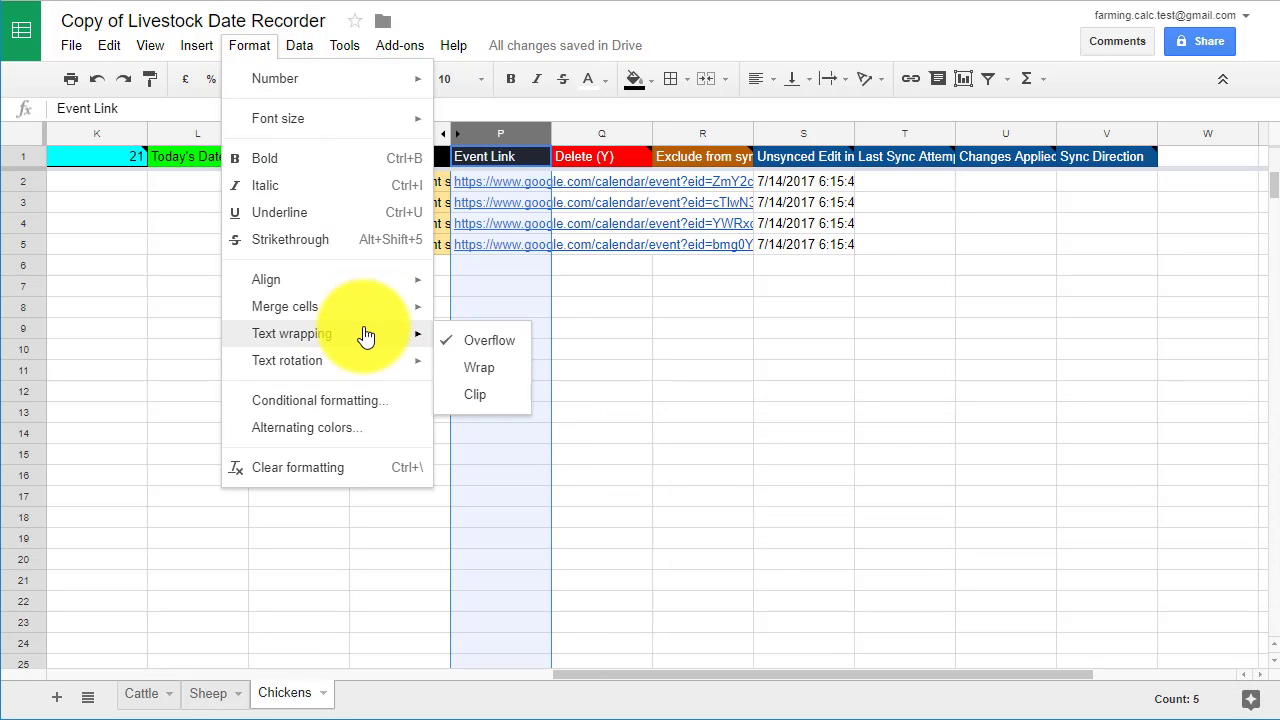
click(484, 392)
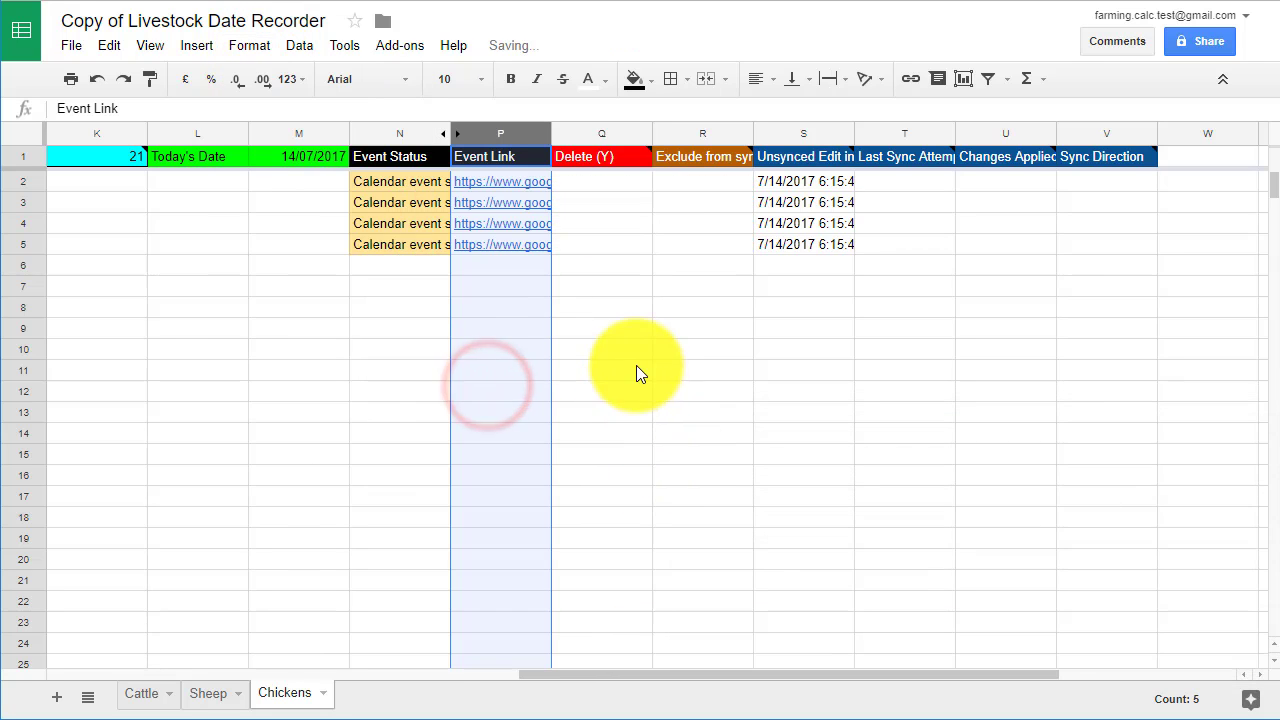
Step: Mark the events in rows 5 and 4 for deletion by entering y in the Delete (Y) column
click(599, 181)
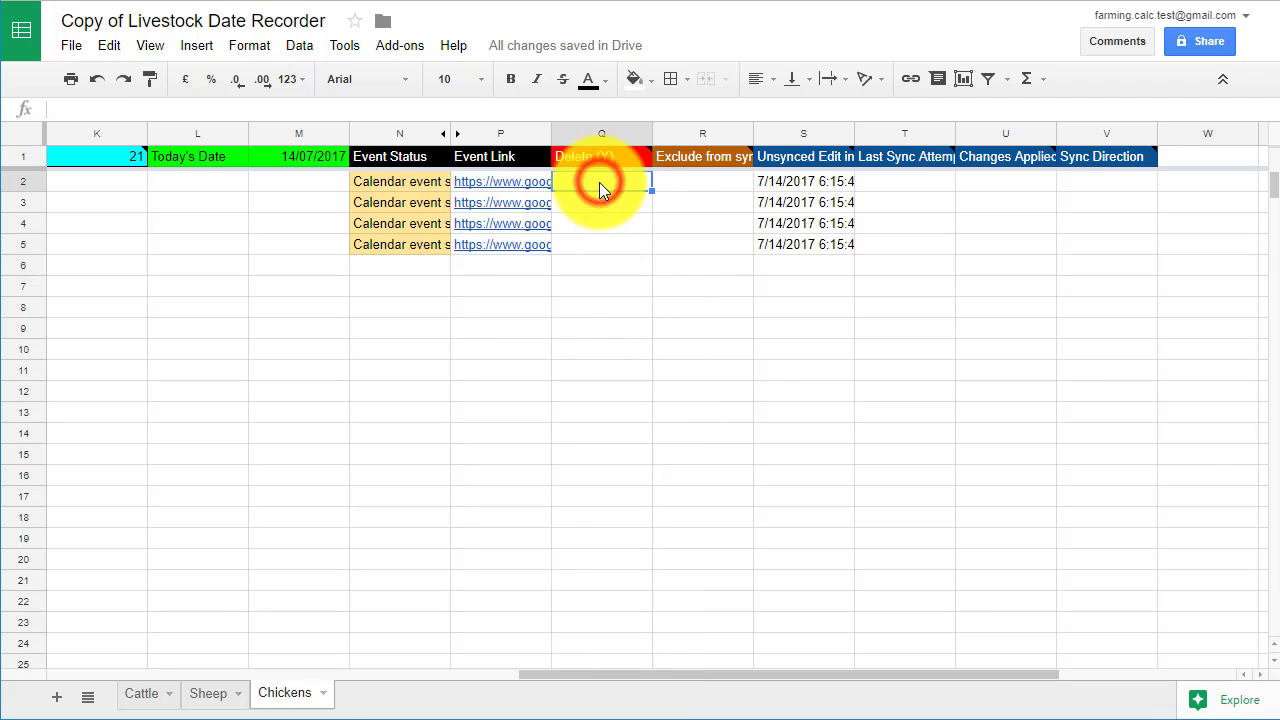
double_click(608, 186)
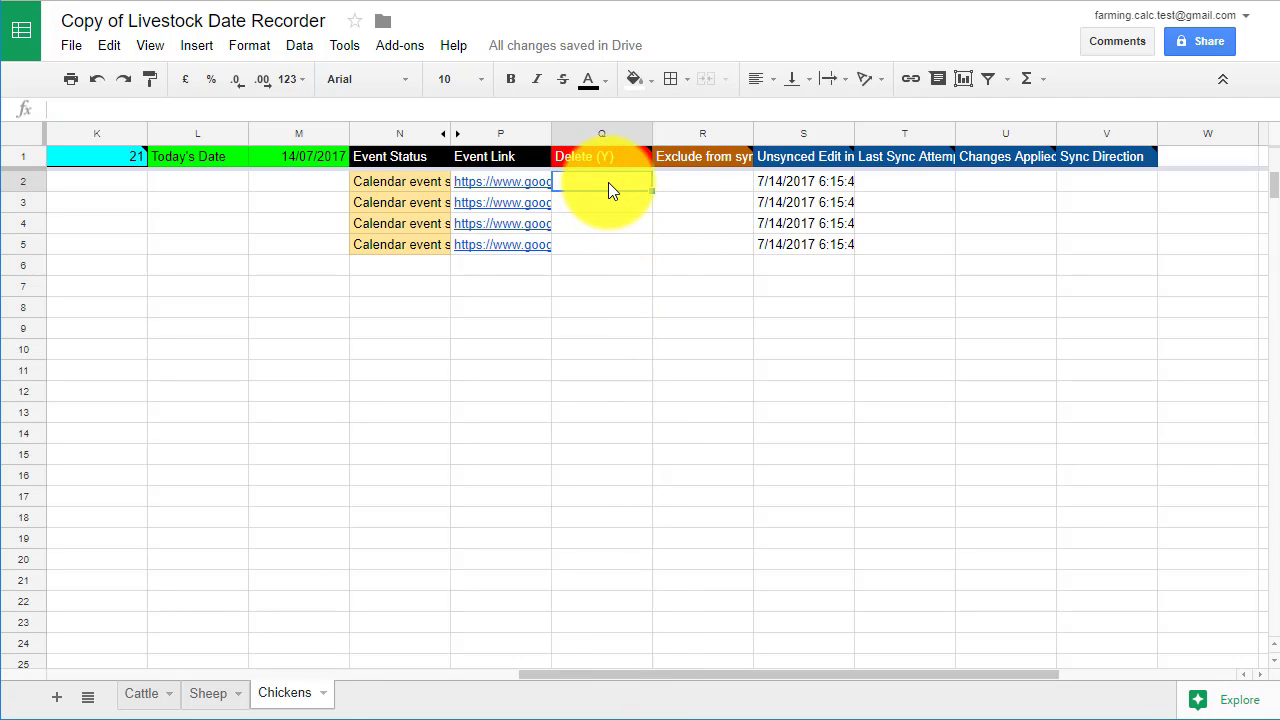
click(604, 243)
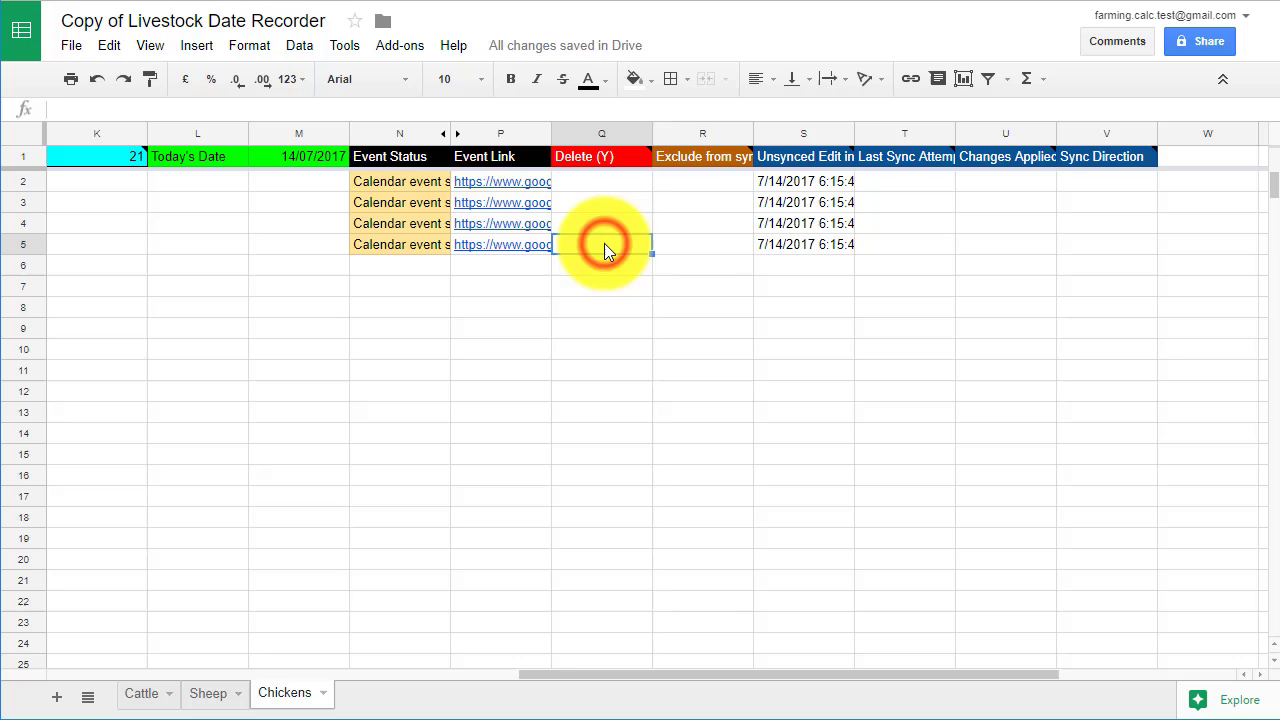
text(y)
click(601, 223)
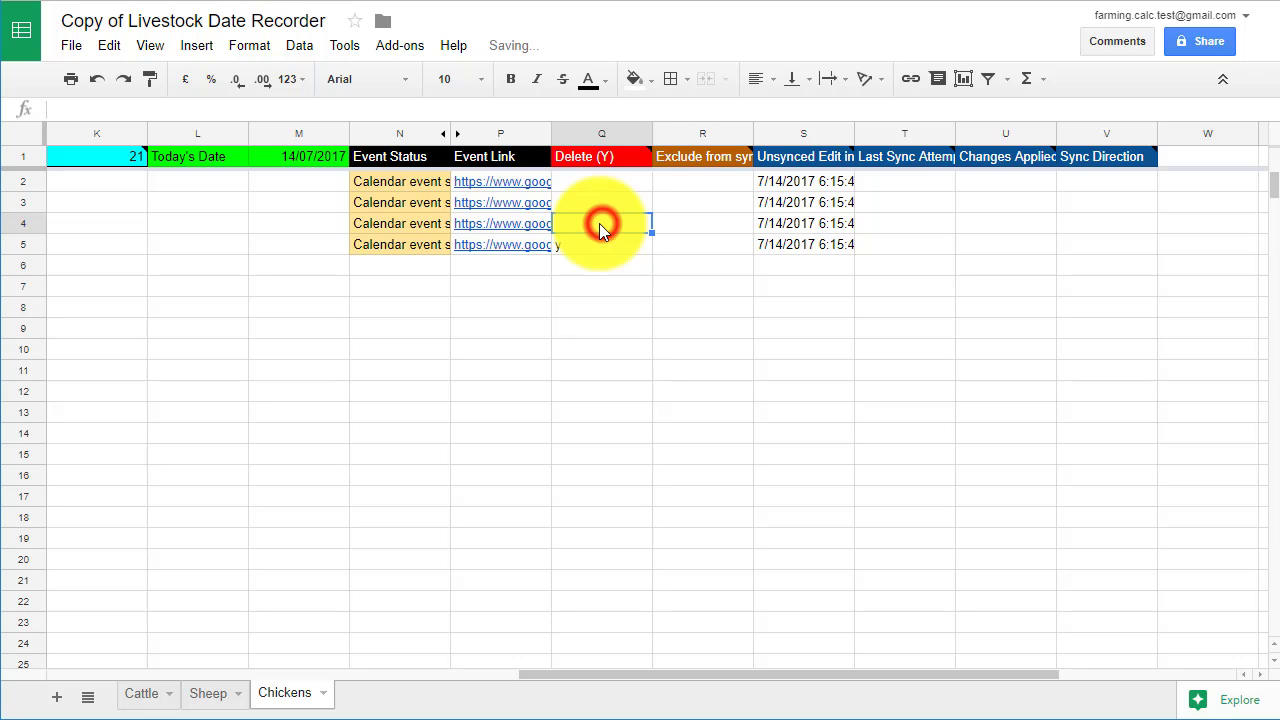
text(y)
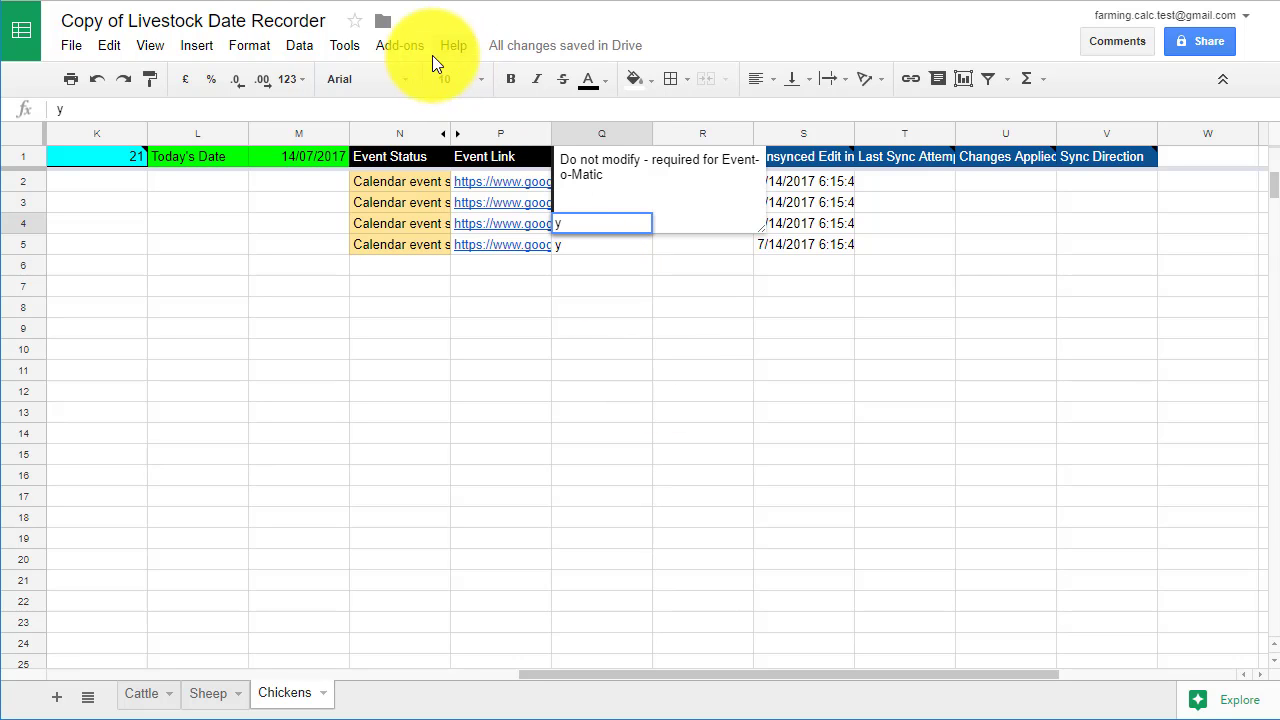
Step: Run Event-o-Matic's Delete selected events command on the marked Chickens rows and check the sync columns
click(405, 51)
mouse_move(438, 78)
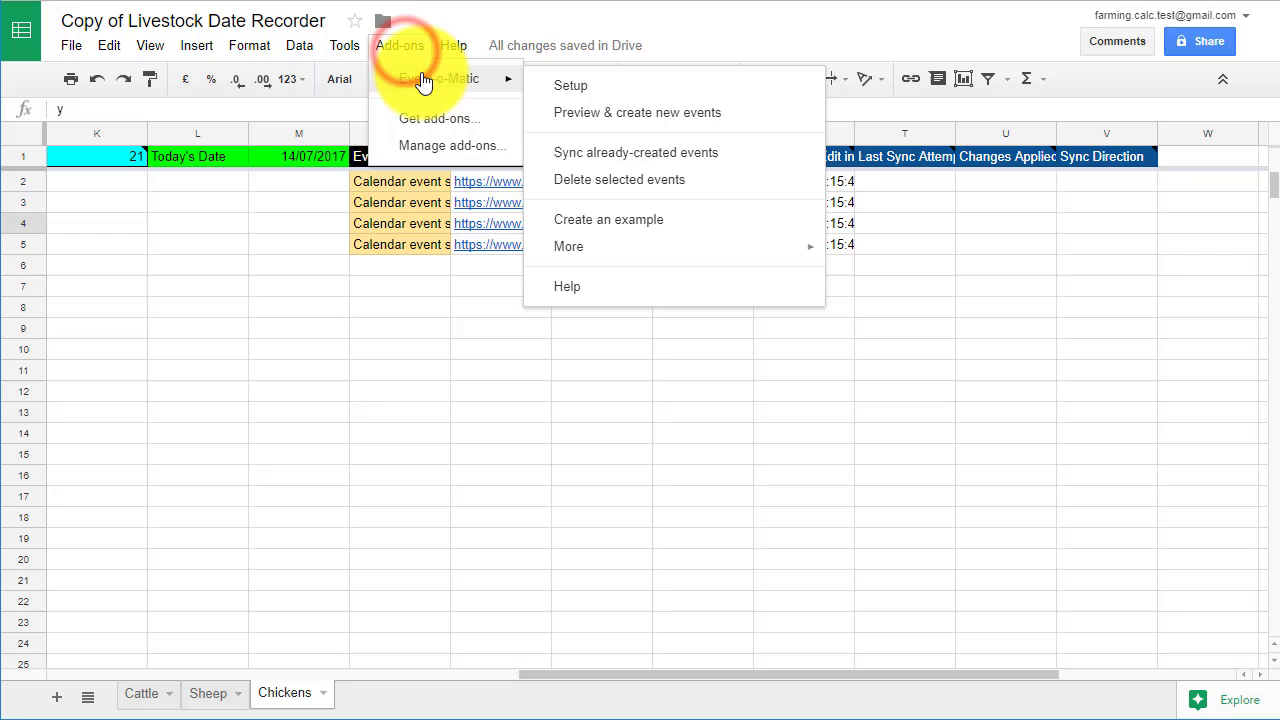
click(607, 186)
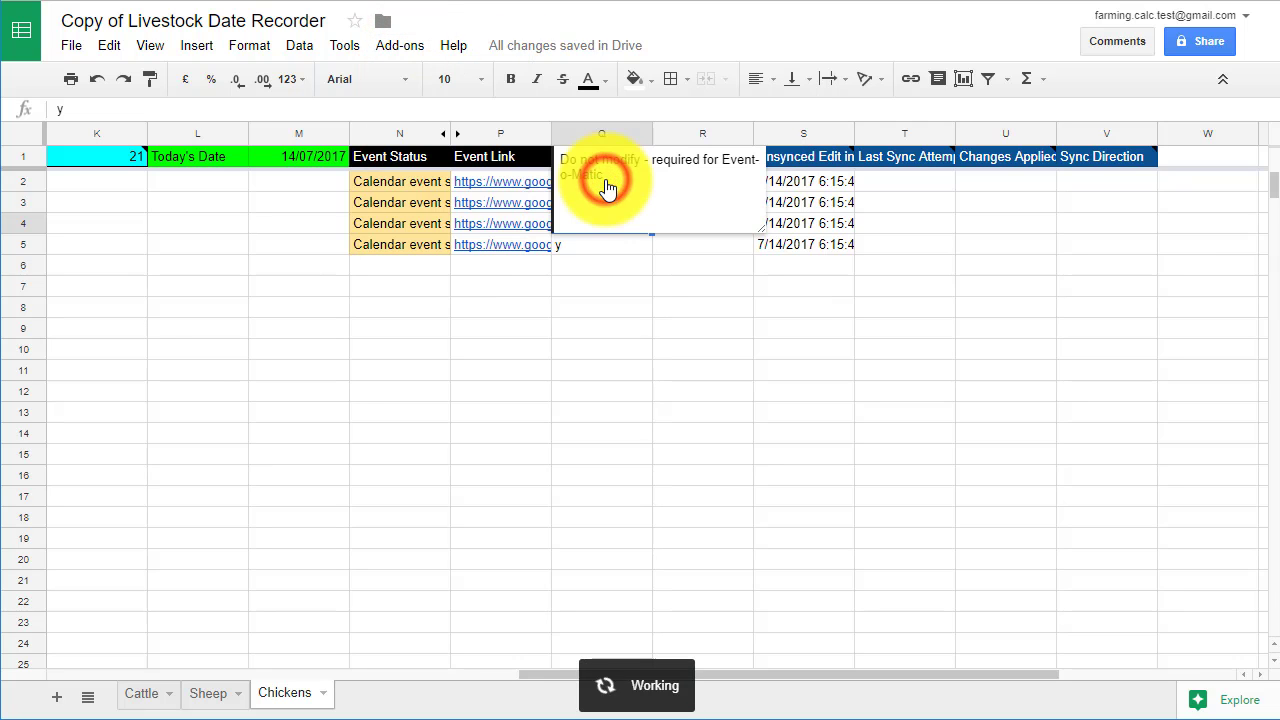
drag(517, 674, 1013, 680)
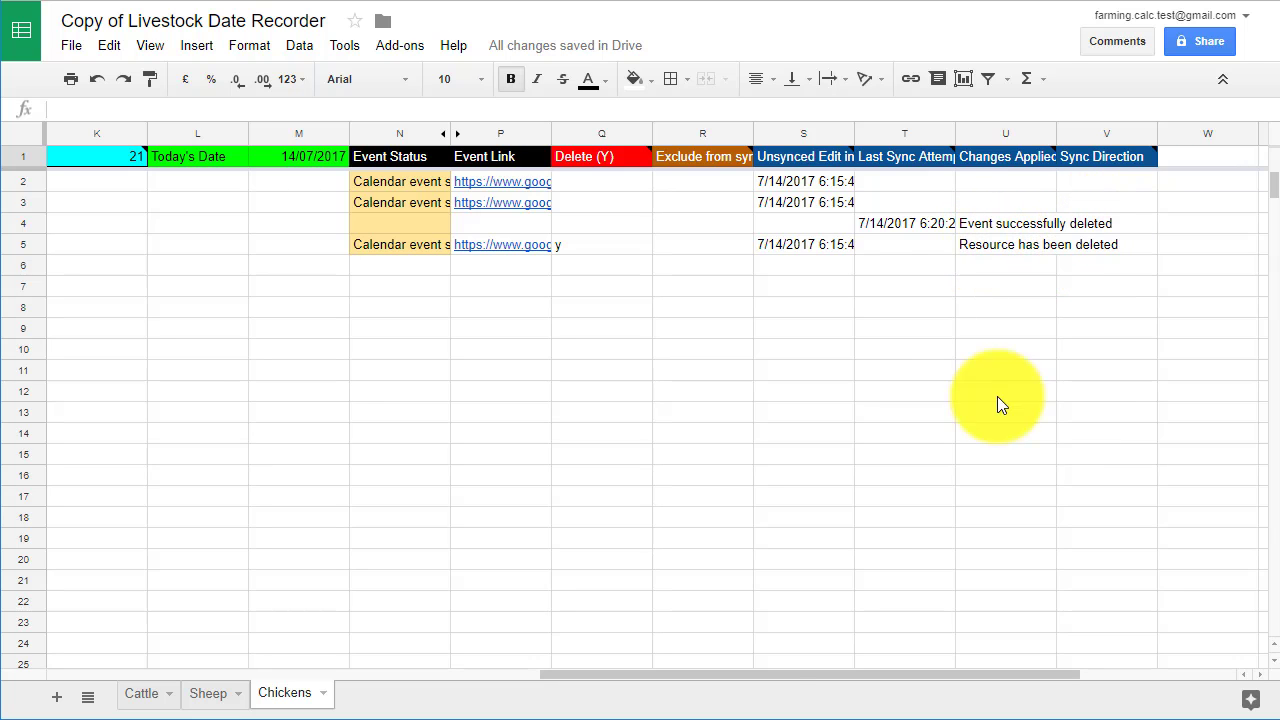
drag(760, 674, 307, 680)
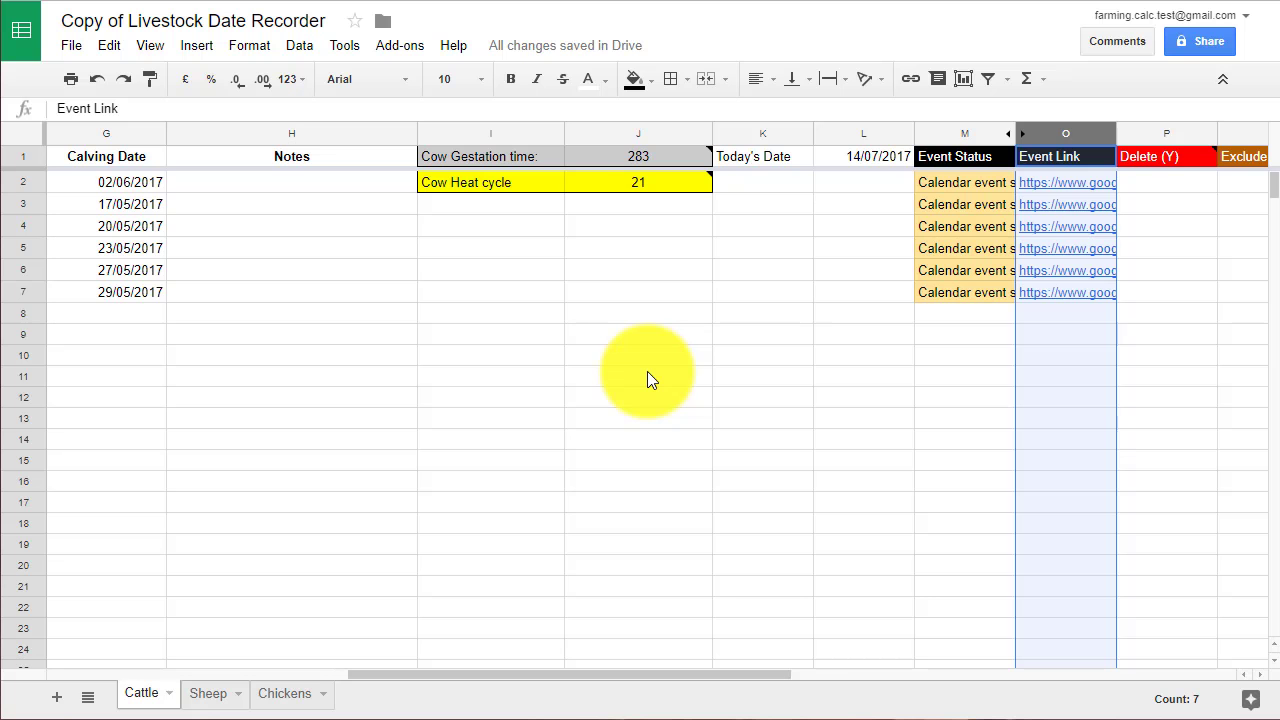
Step: On the Cattle sheet, enter Y in the Exclude from sync (Y) column for rows 2 and 3
drag(634, 678, 716, 688)
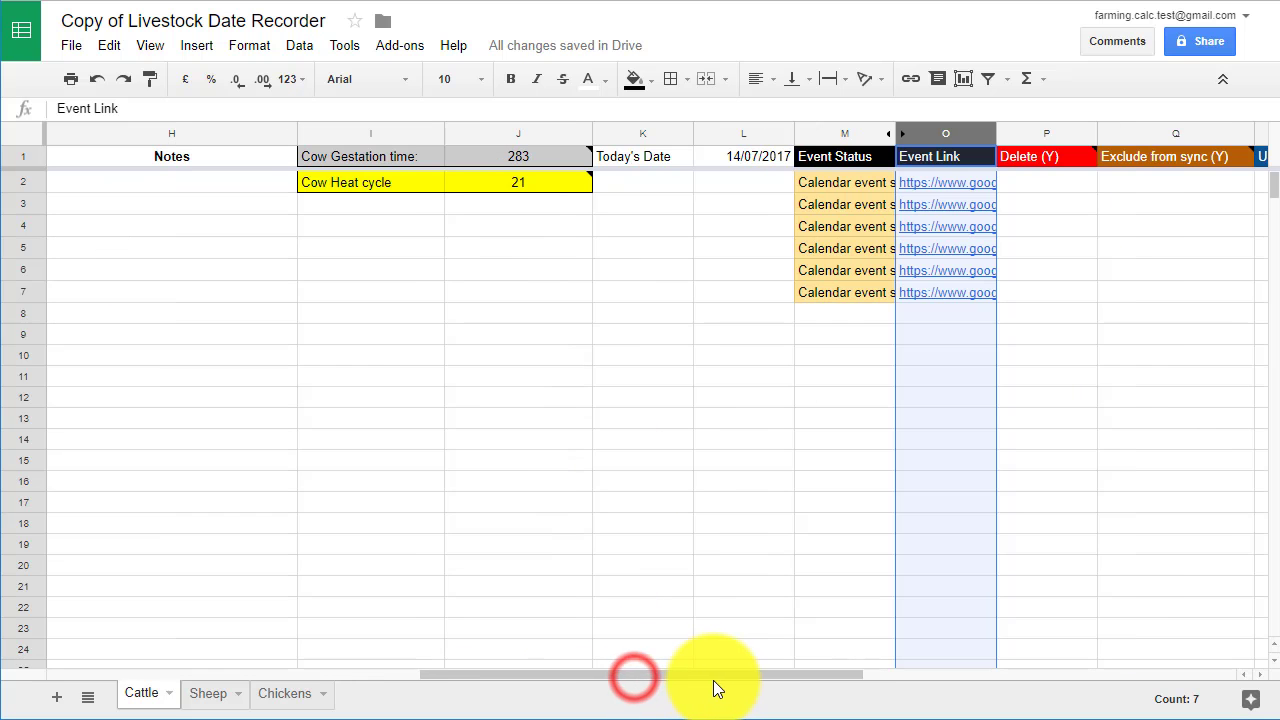
click(1186, 180)
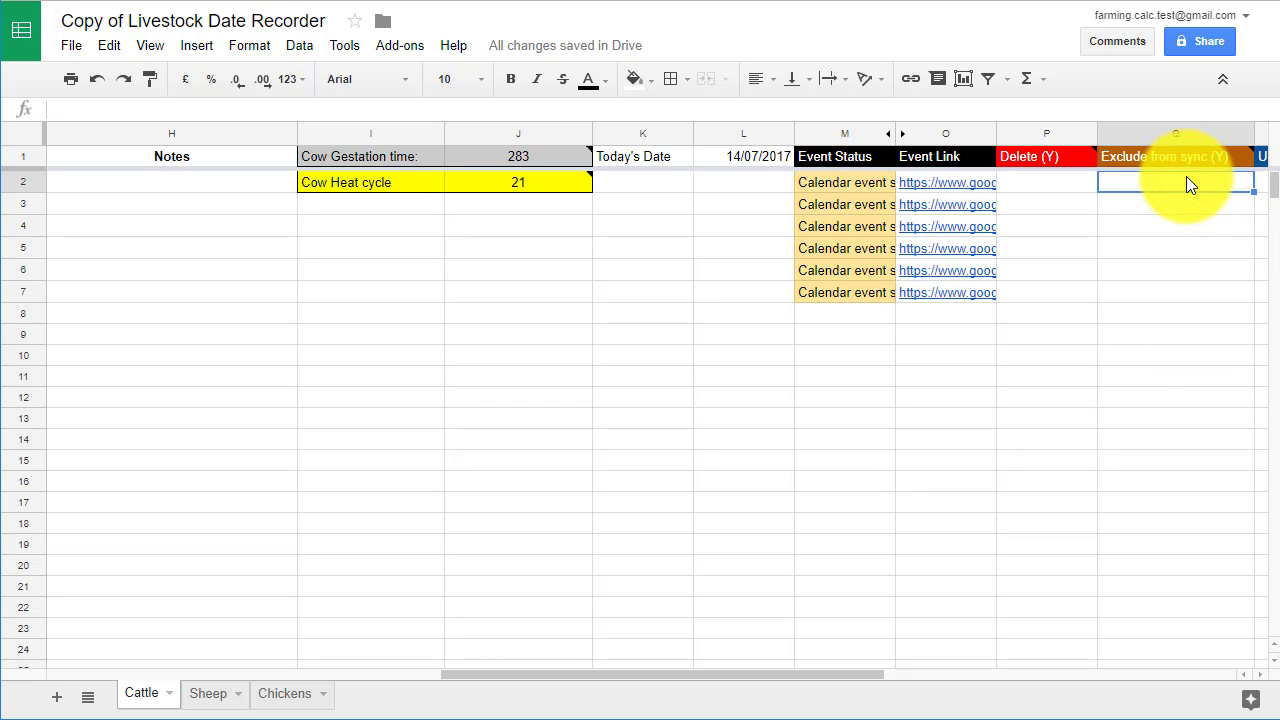
text(Y)
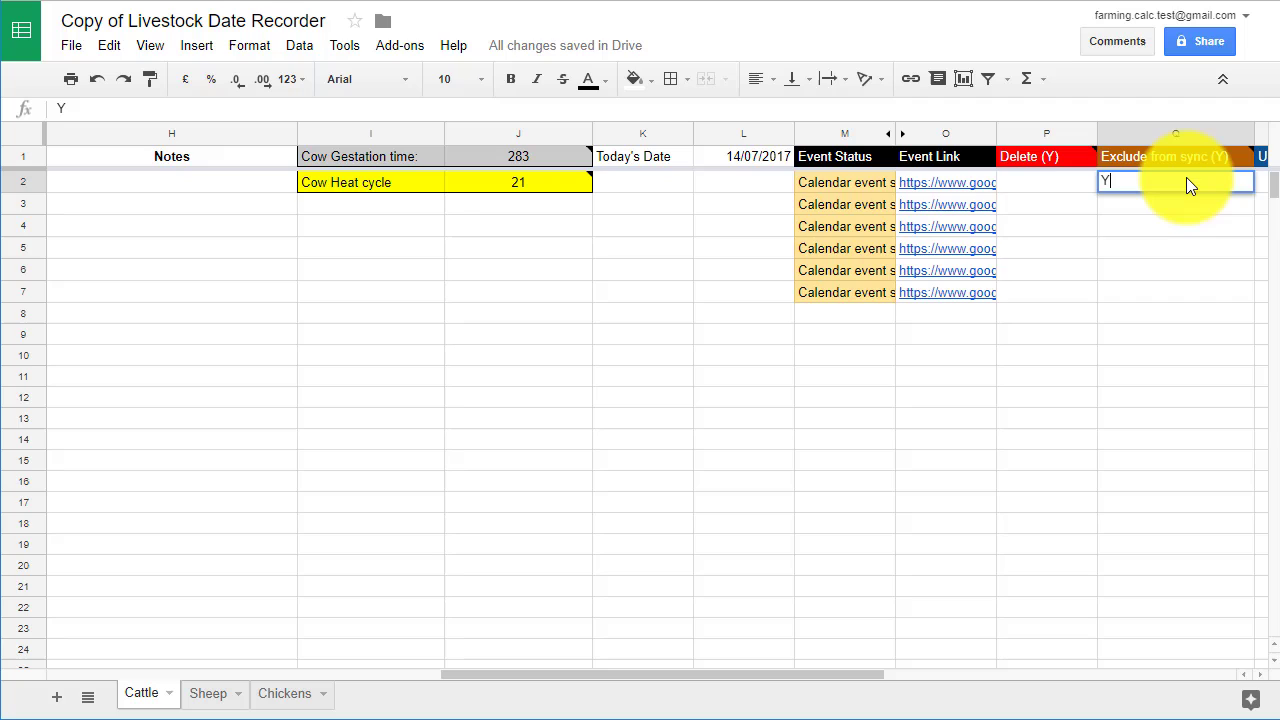
click(1163, 204)
text(Y)
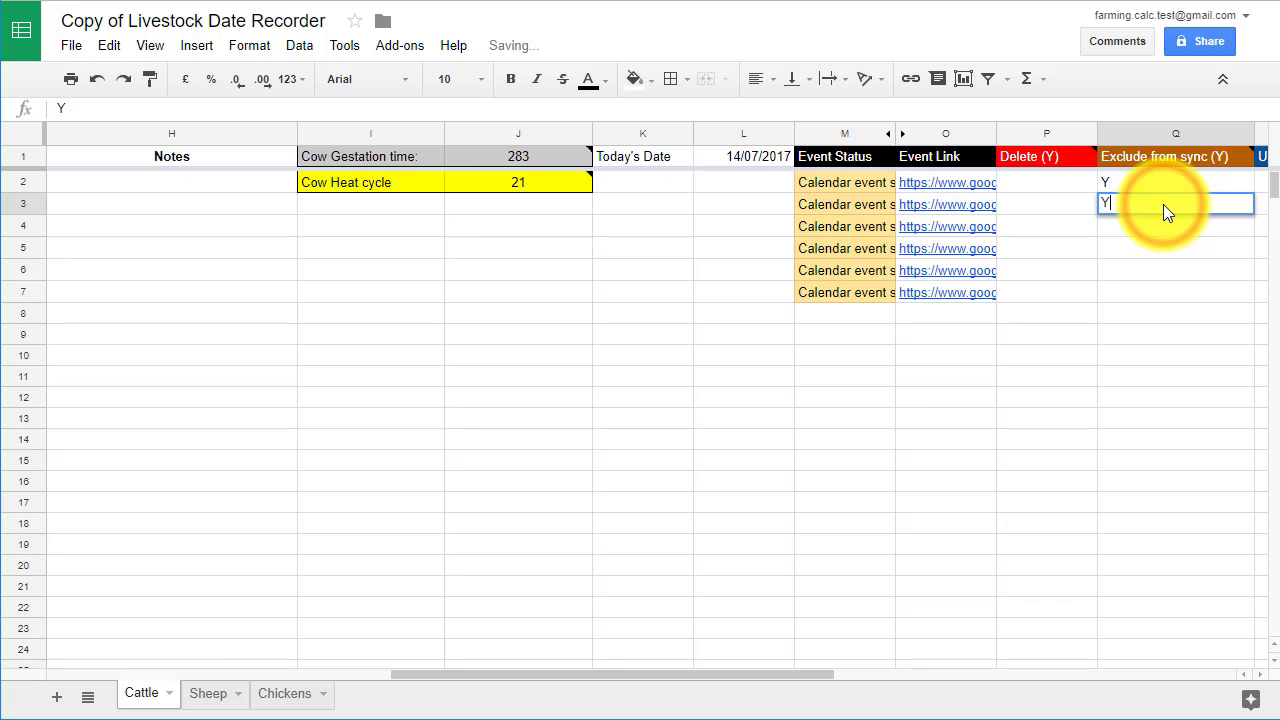
click(1163, 204)
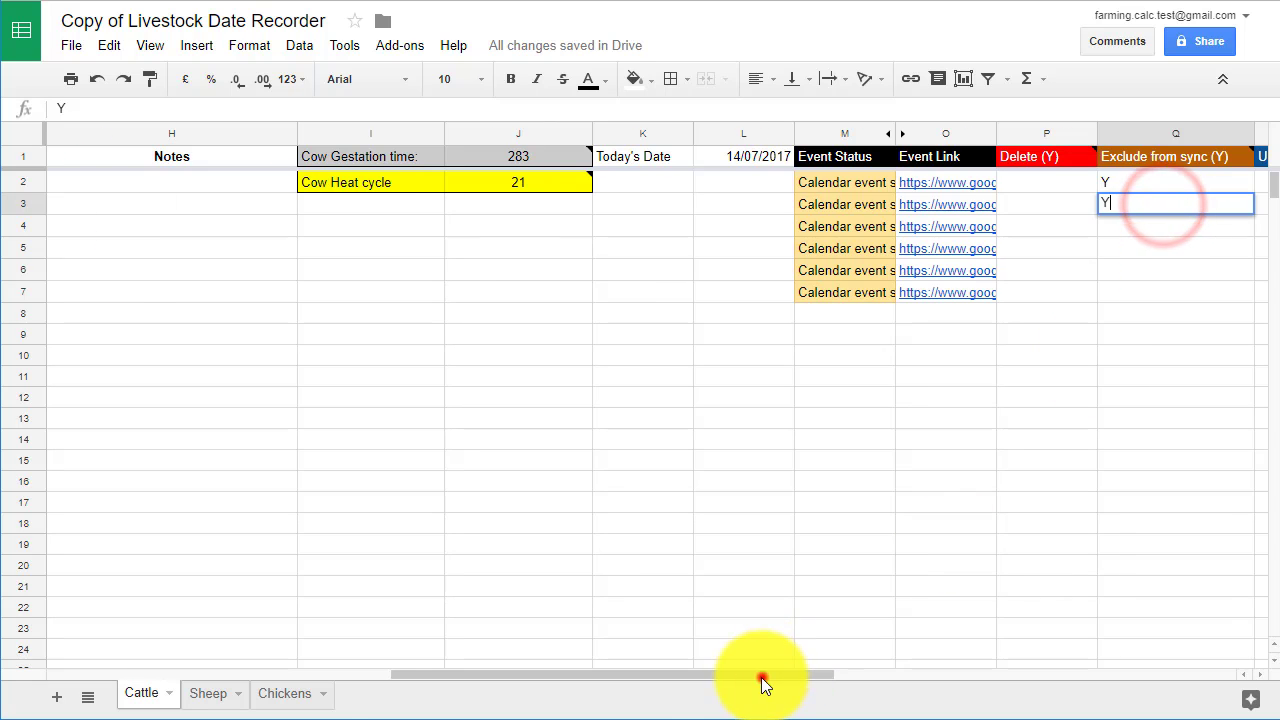
Step: Set the AI Date of the first Cattle record, in row 2, to 06/10/2016
drag(763, 676, 571, 680)
click(587, 183)
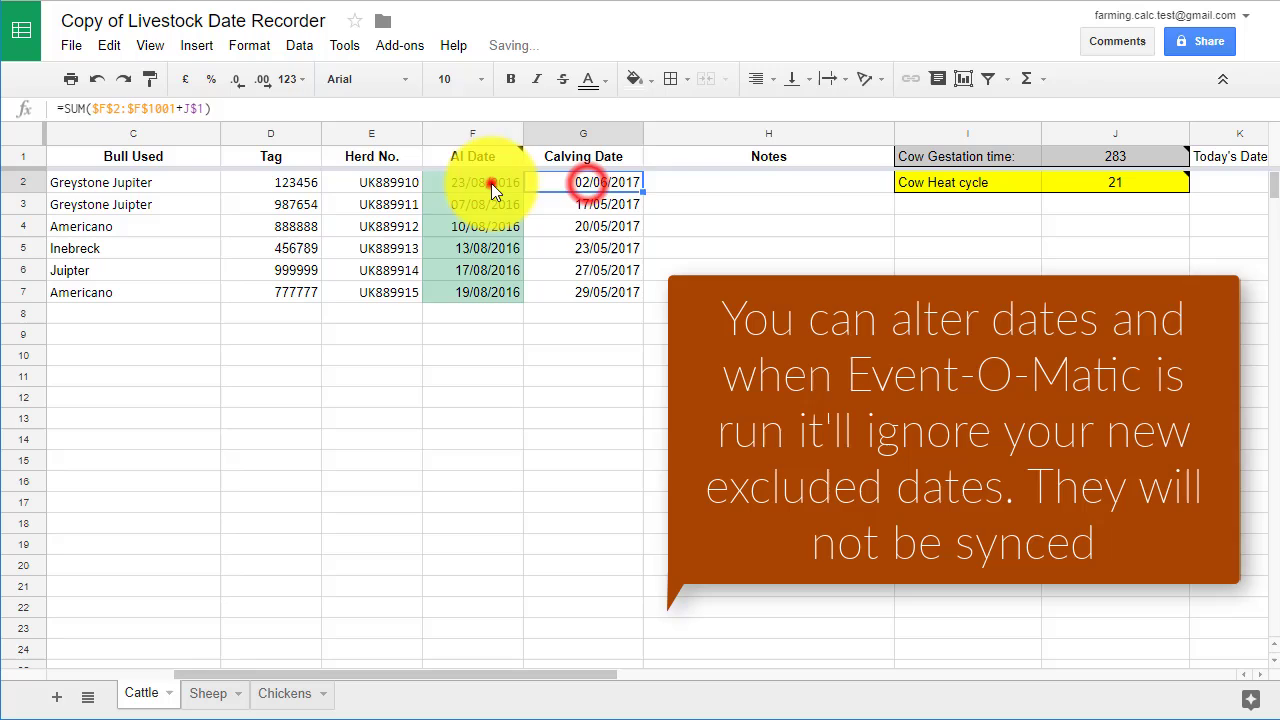
double_click(491, 183)
click(564, 204)
click(564, 204)
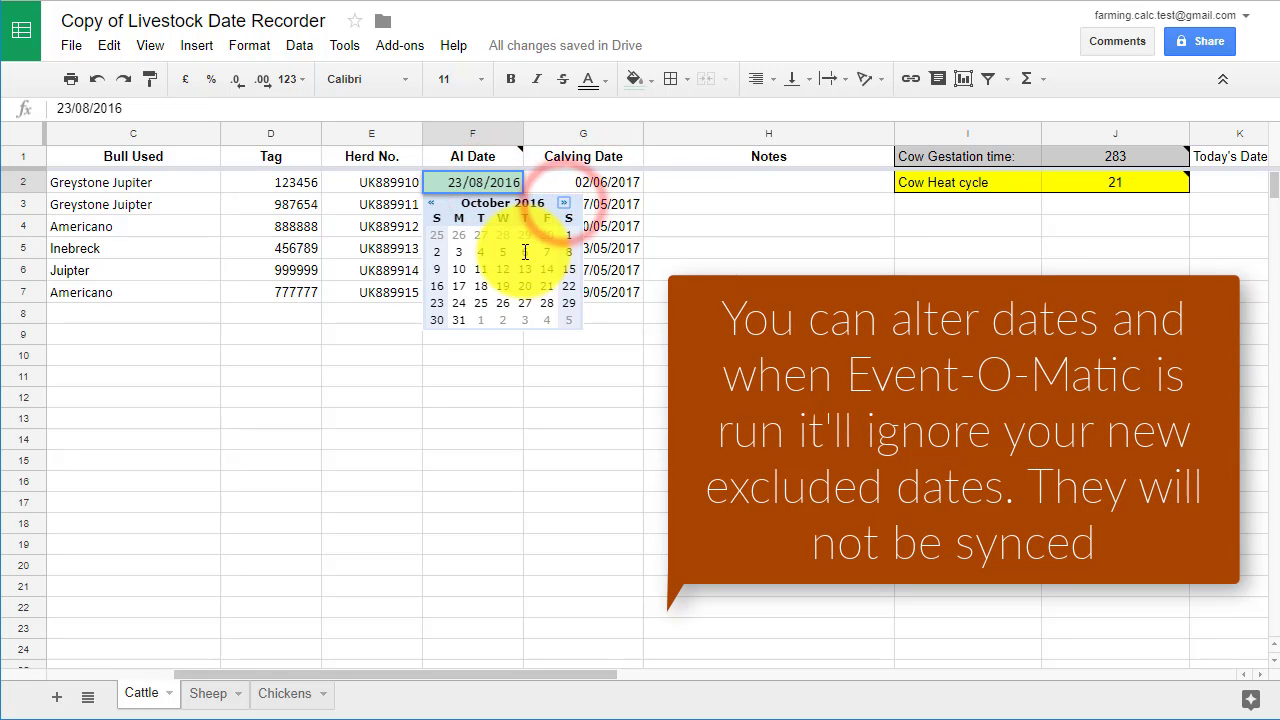
click(524, 251)
Step: Set the AI Date of the second Cattle record, in row 3, to 10/08/2016
click(498, 209)
double_click(498, 209)
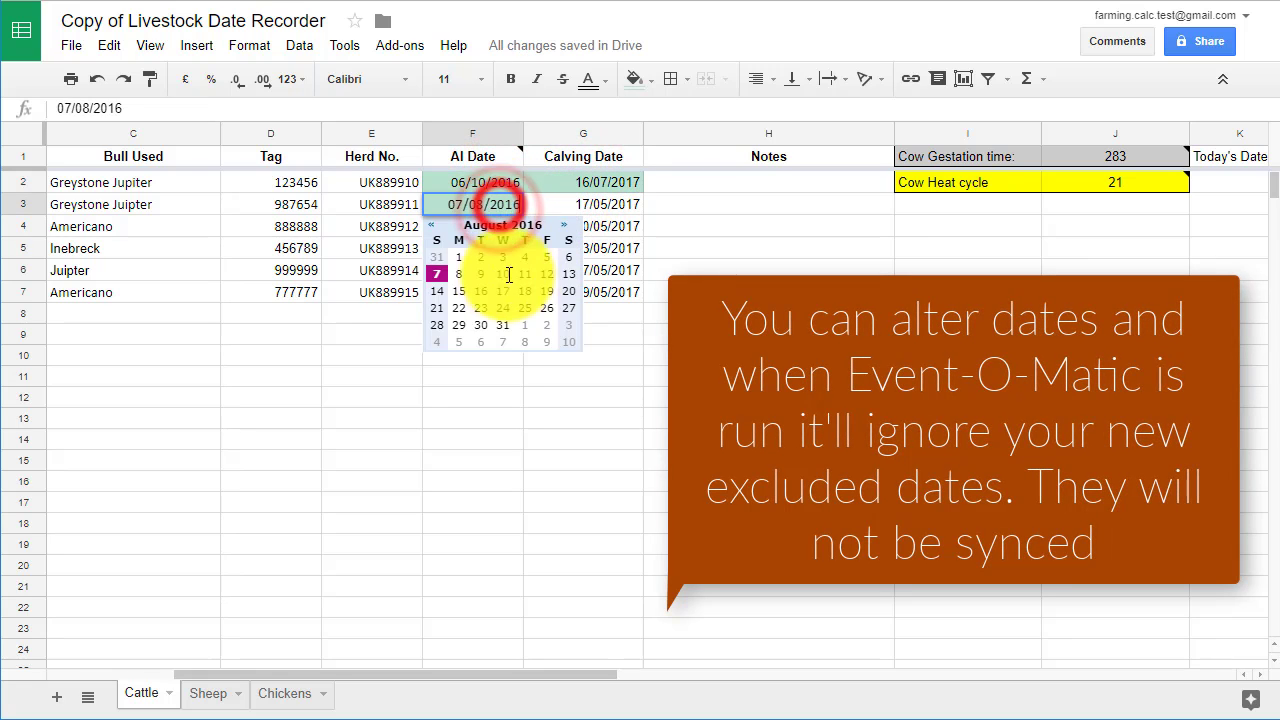
click(500, 267)
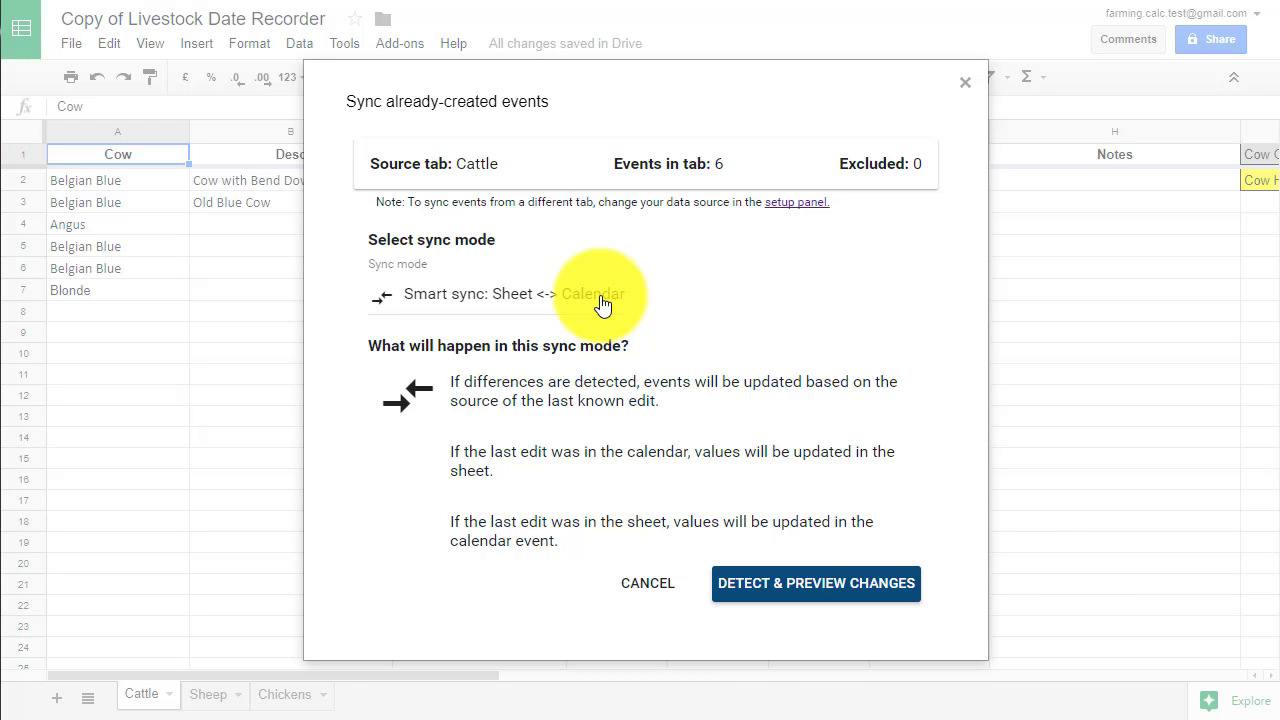
Step: Examine what the Sync up and Sync down modes do for already-created Cattle events, and leave without syncing
click(600, 300)
click(651, 345)
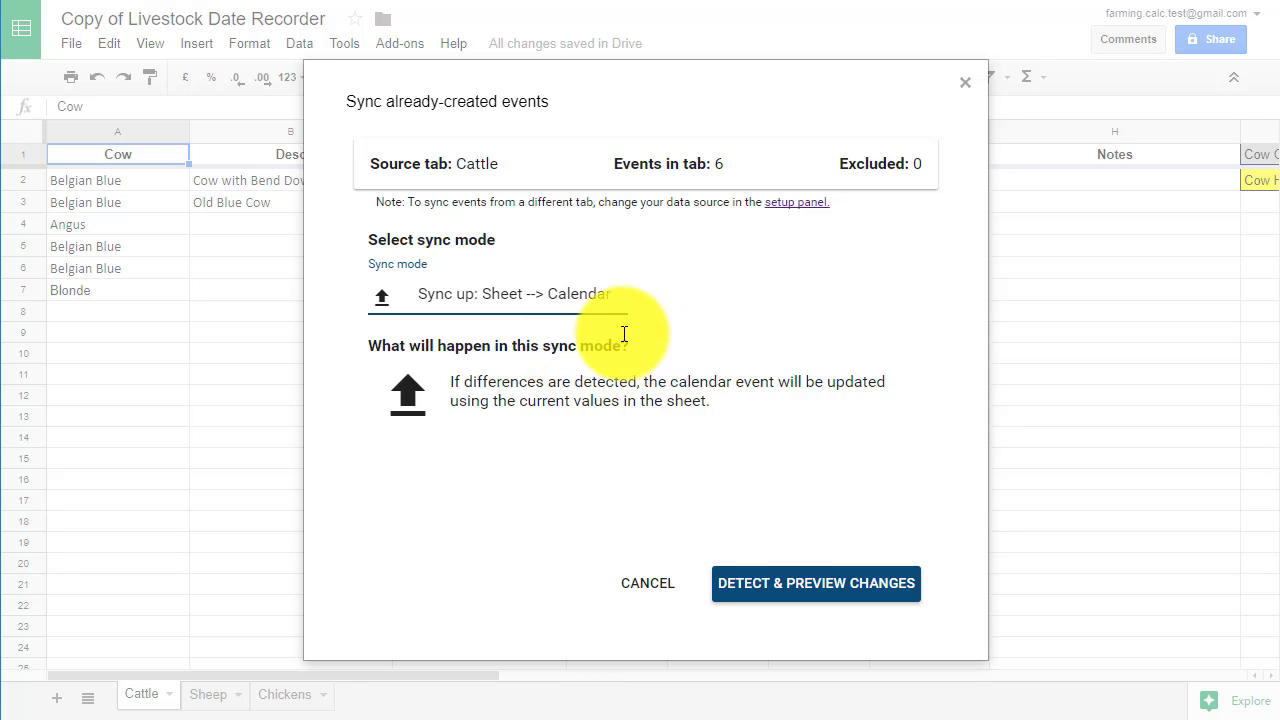
click(567, 298)
click(567, 345)
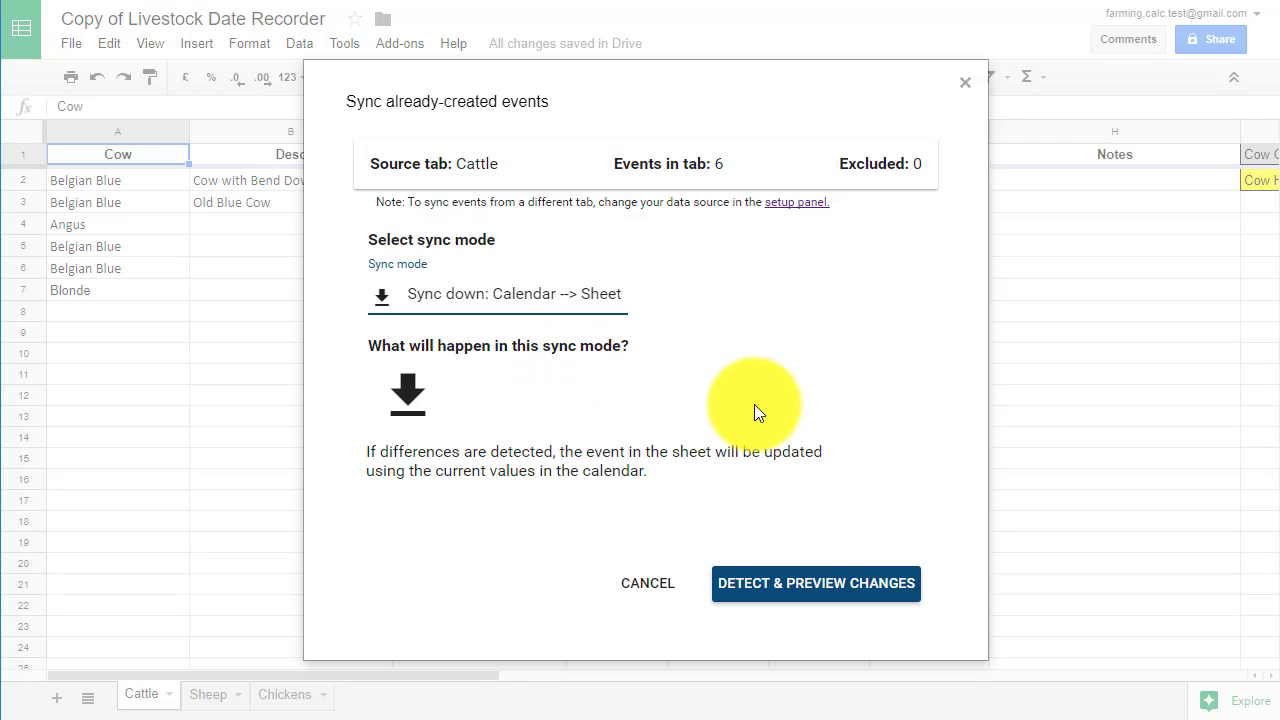
click(656, 590)
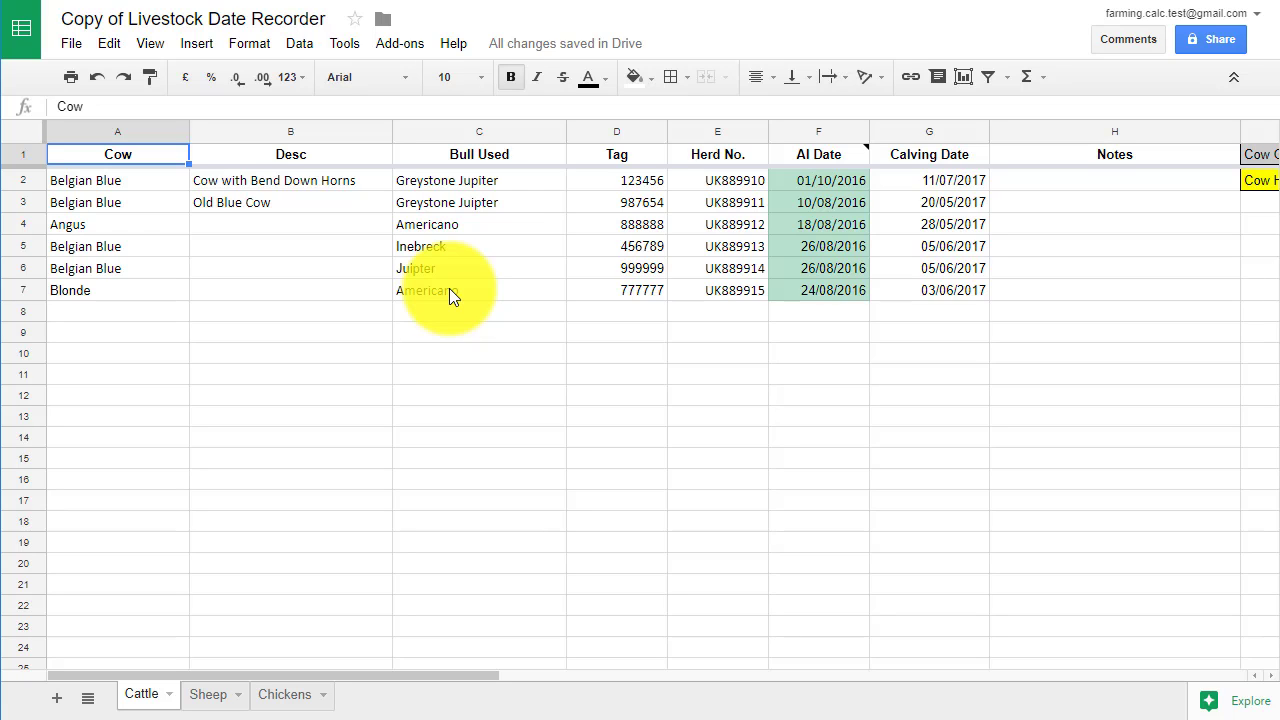
Step: Start Event-o-Matic's Sync already-created events for the Cattle sheet and preview the detected changes in Smart sync: Sheet <-> Calendar mode
click(405, 44)
mouse_move(423, 90)
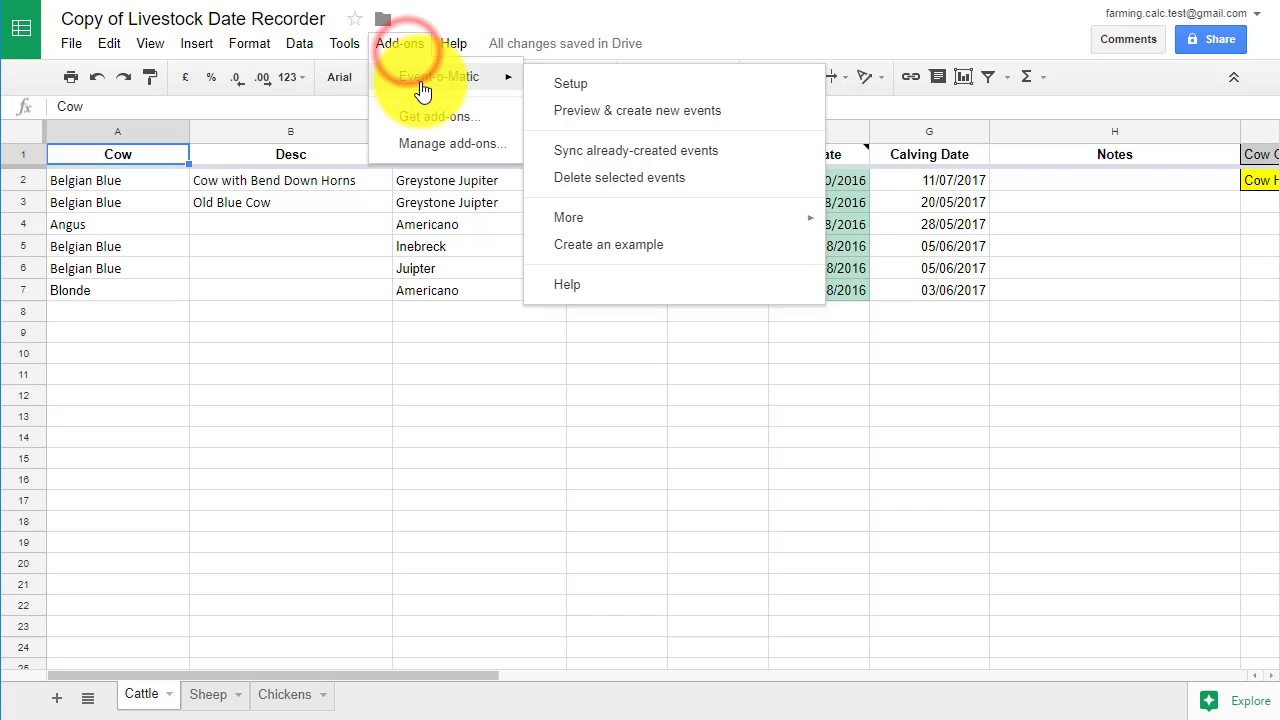
click(594, 150)
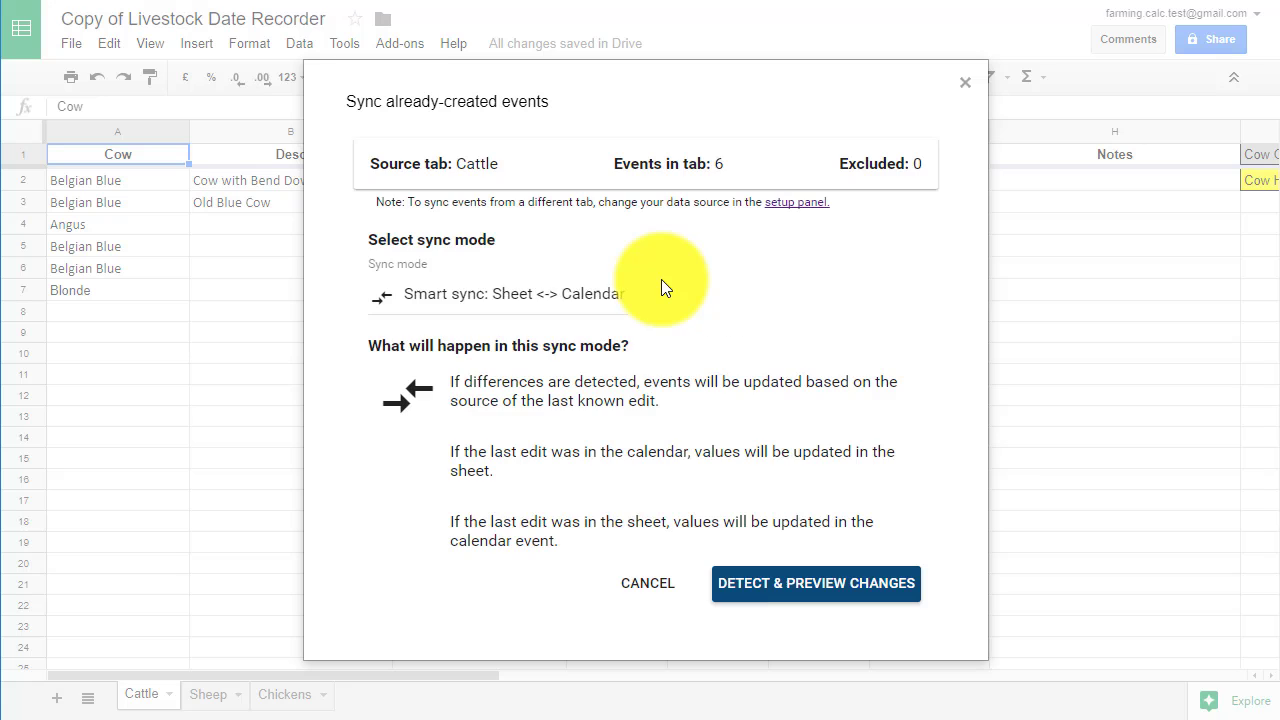
click(577, 303)
click(580, 294)
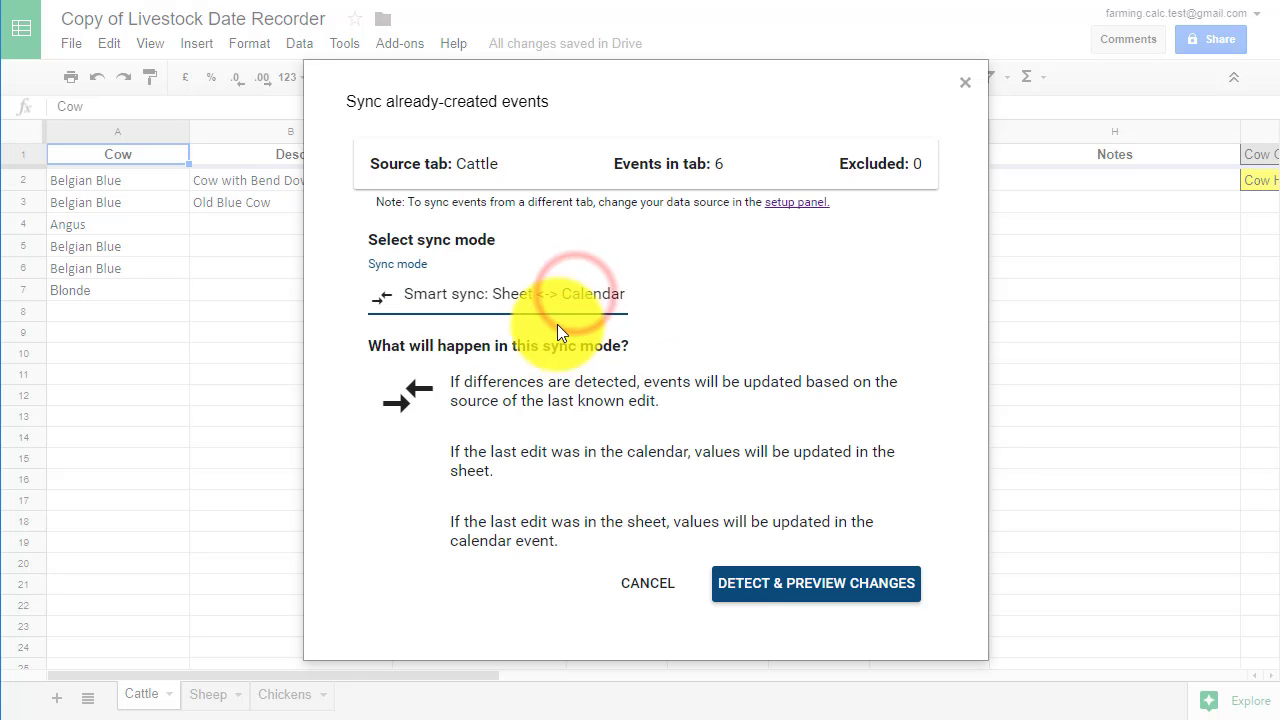
click(555, 293)
click(548, 349)
click(551, 290)
click(543, 340)
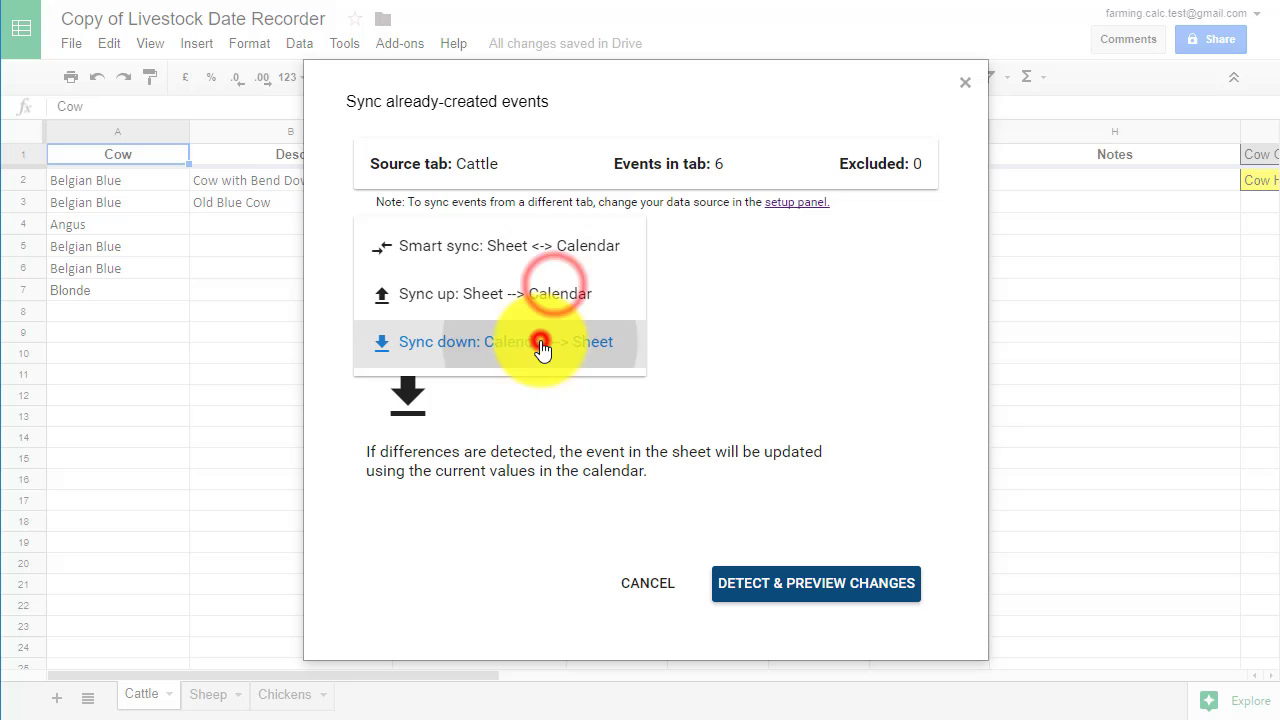
click(548, 297)
click(523, 200)
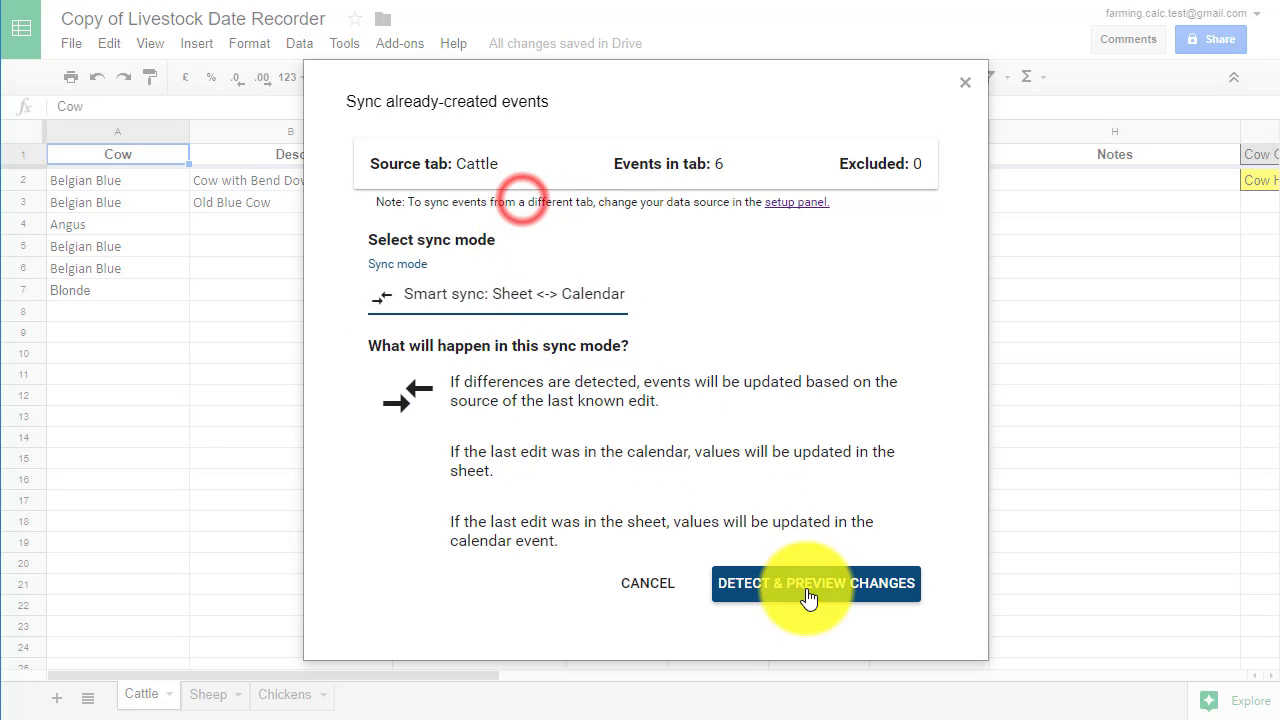
click(806, 588)
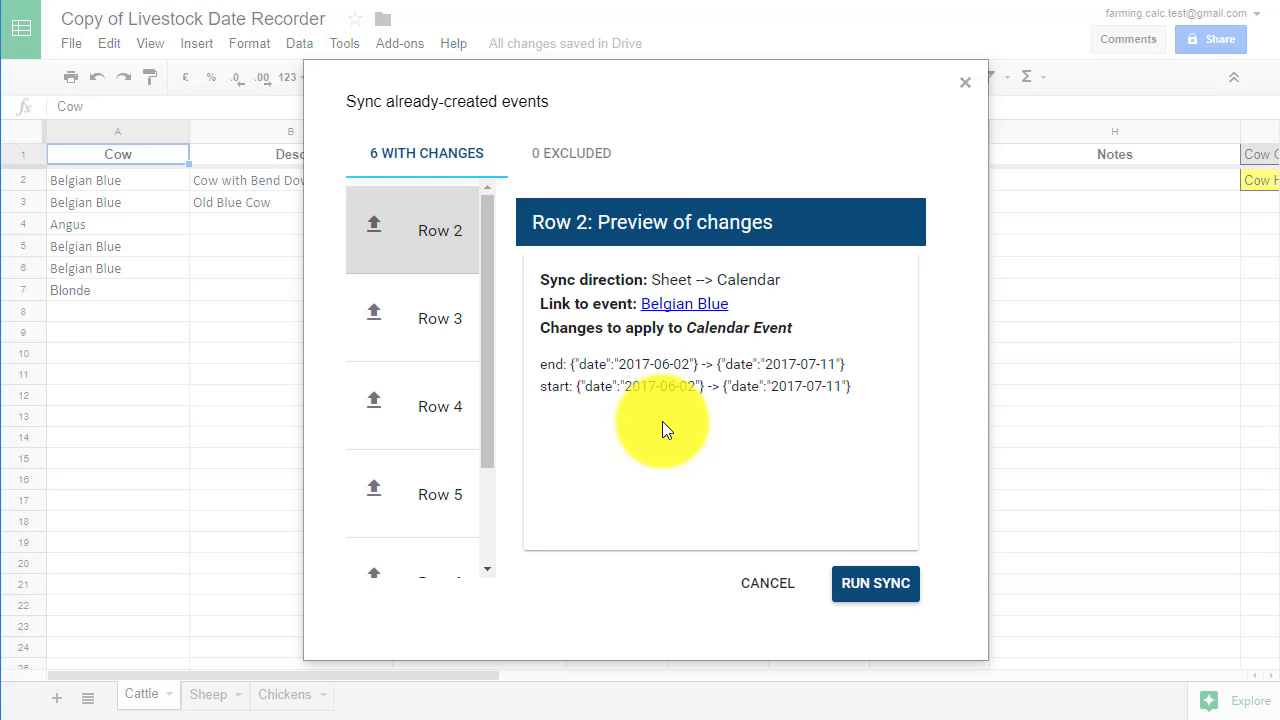
Step: Review the previewed changes for rows 3 to 7, and run the sync of the Cattle calendar events
click(435, 337)
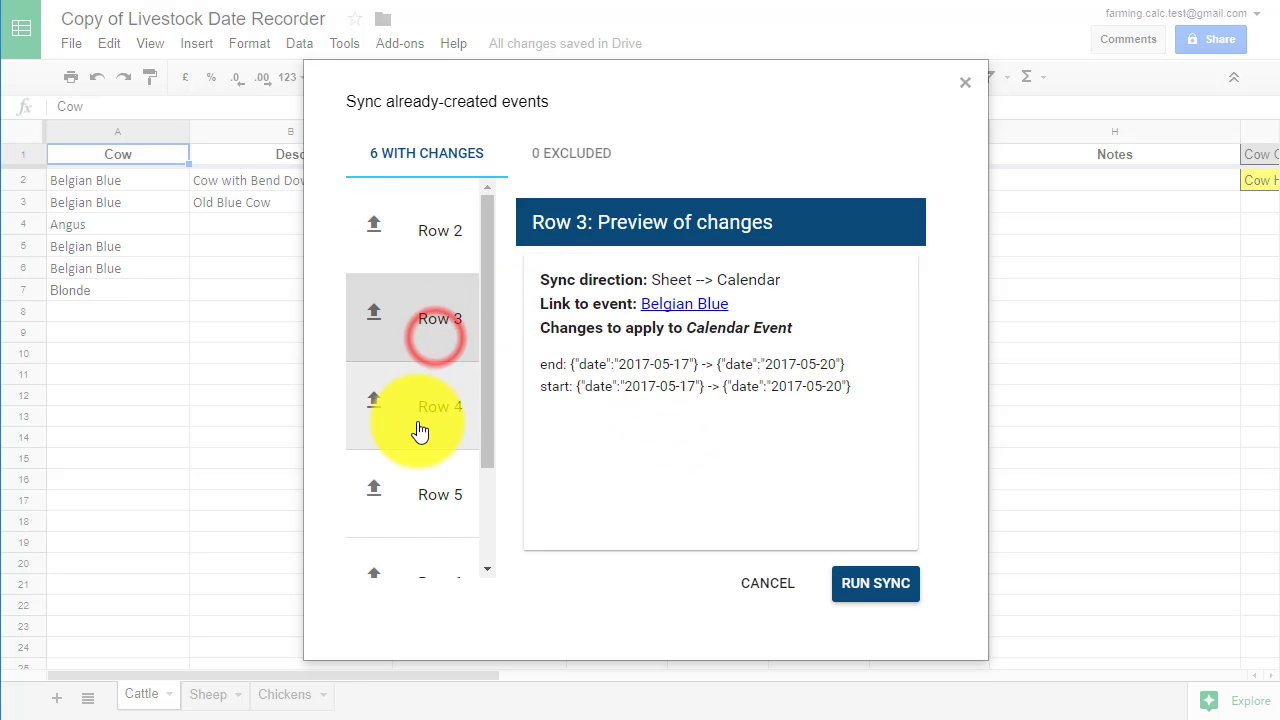
click(420, 430)
drag(482, 401, 484, 493)
click(447, 382)
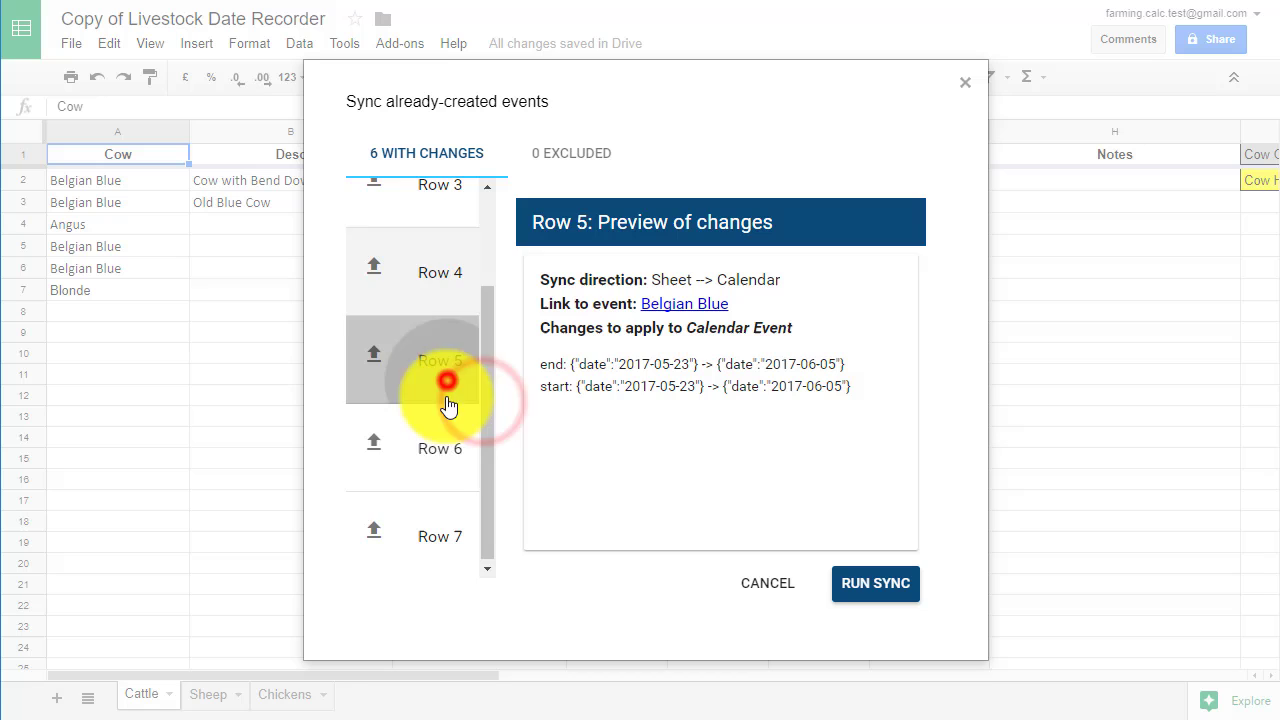
click(429, 449)
click(423, 534)
click(858, 592)
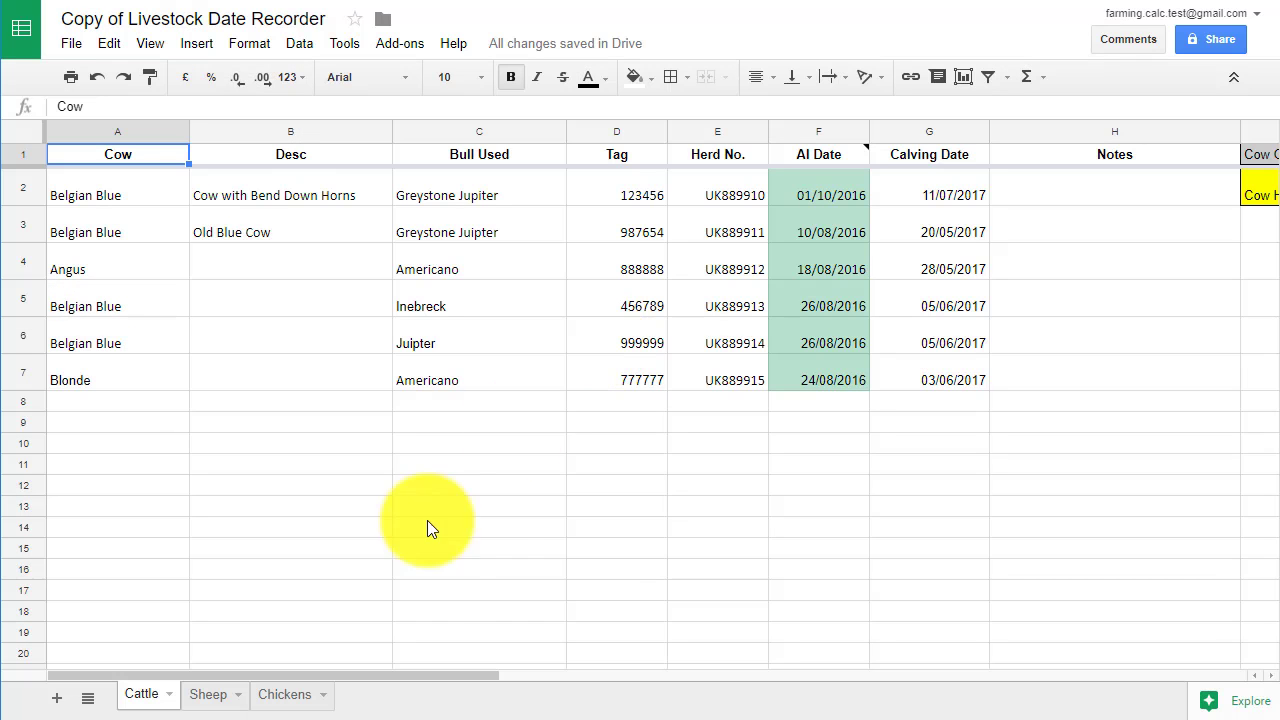
drag(425, 674, 1053, 677)
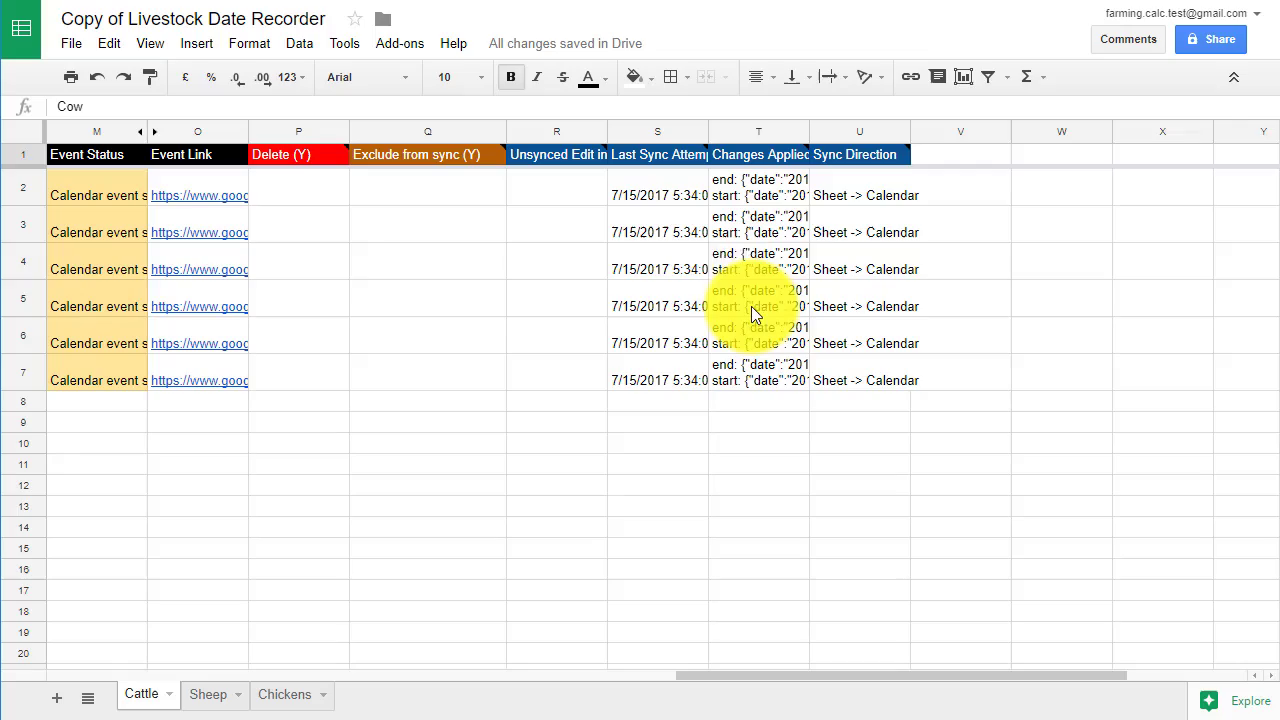